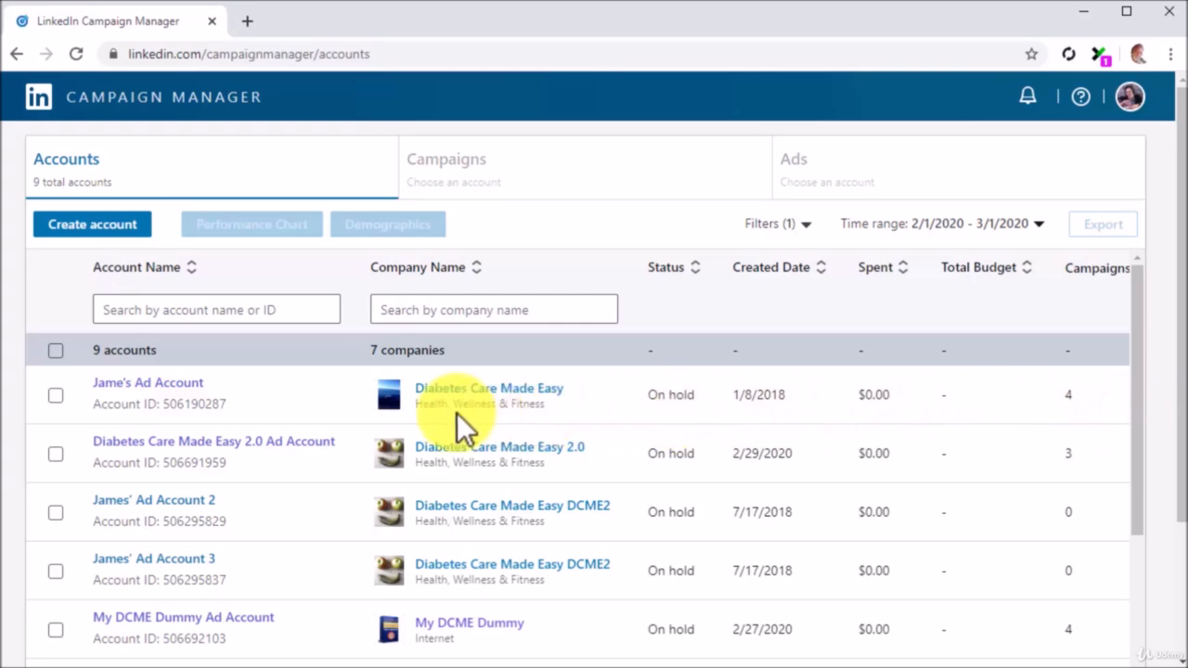
Open the Diabetes Care Made Easy 2.0 ad account and start a new campaign.
click(325, 455)
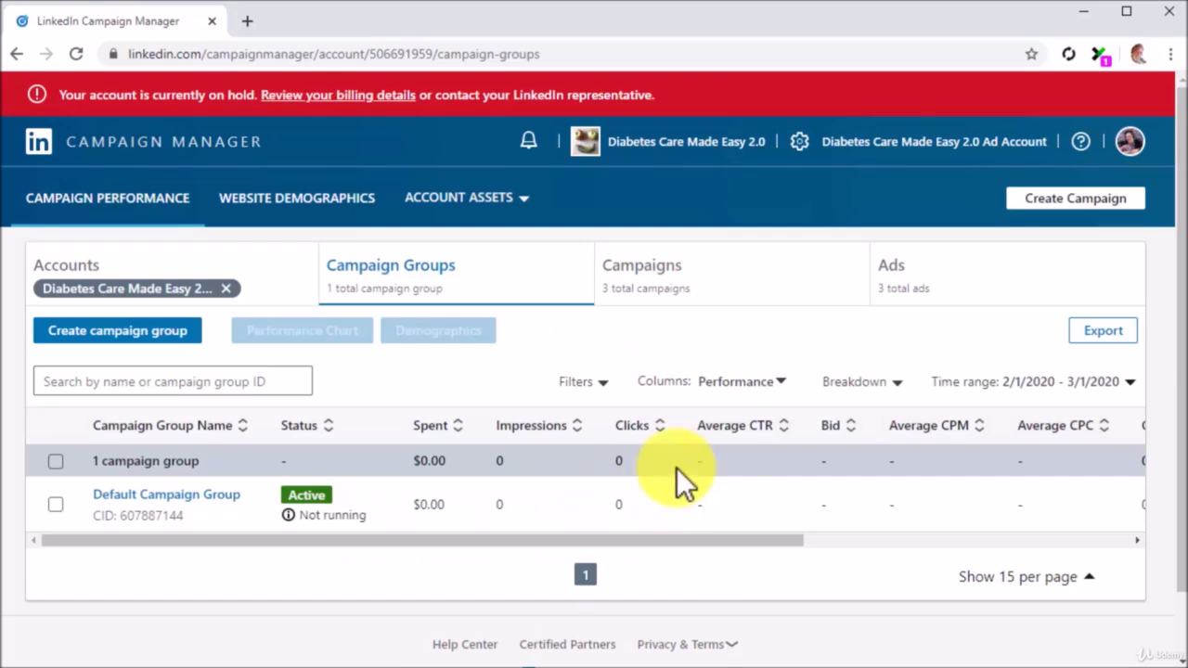
click(1101, 197)
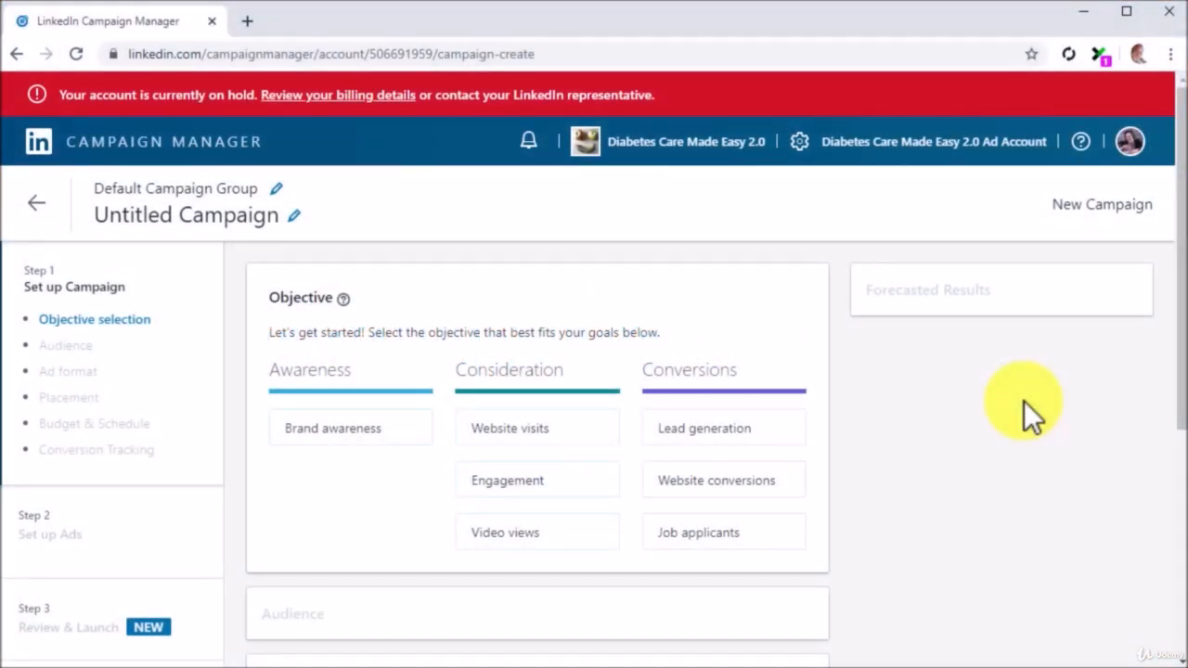
Replace the title 'Untitled Campaign' with 'Messaging Ad'.
click(297, 216)
key(BackSpace)
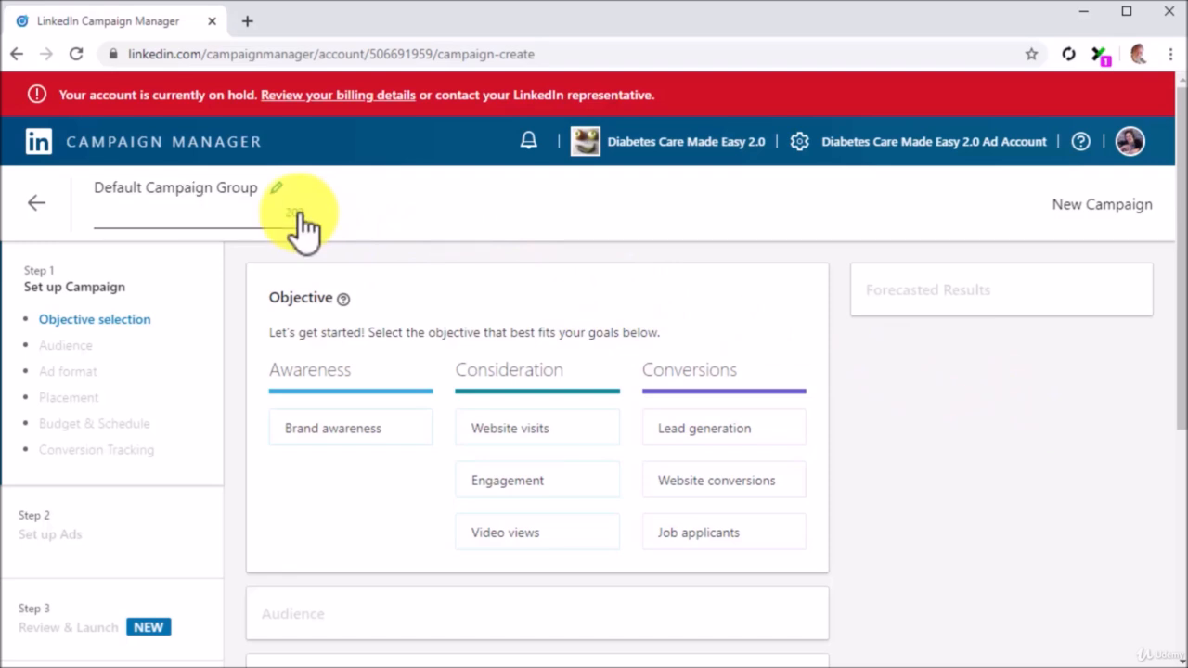
text(Messaging Ad)
key(Return)
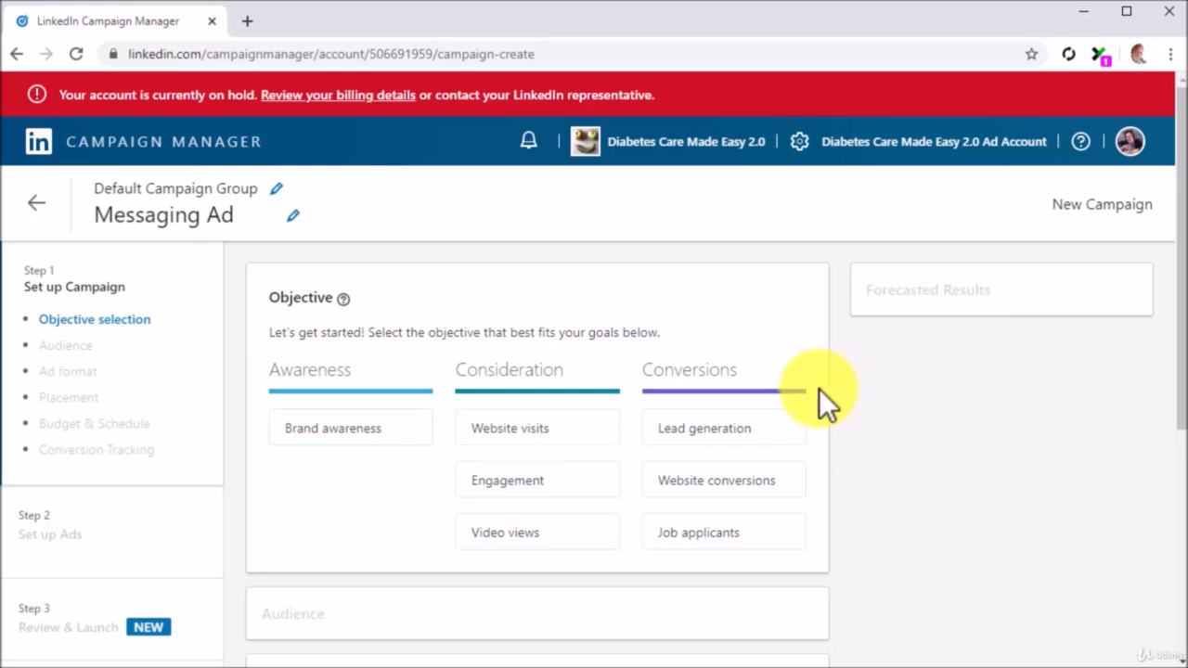
Set the campaign objective to Lead generation and add targeting locations.
click(785, 429)
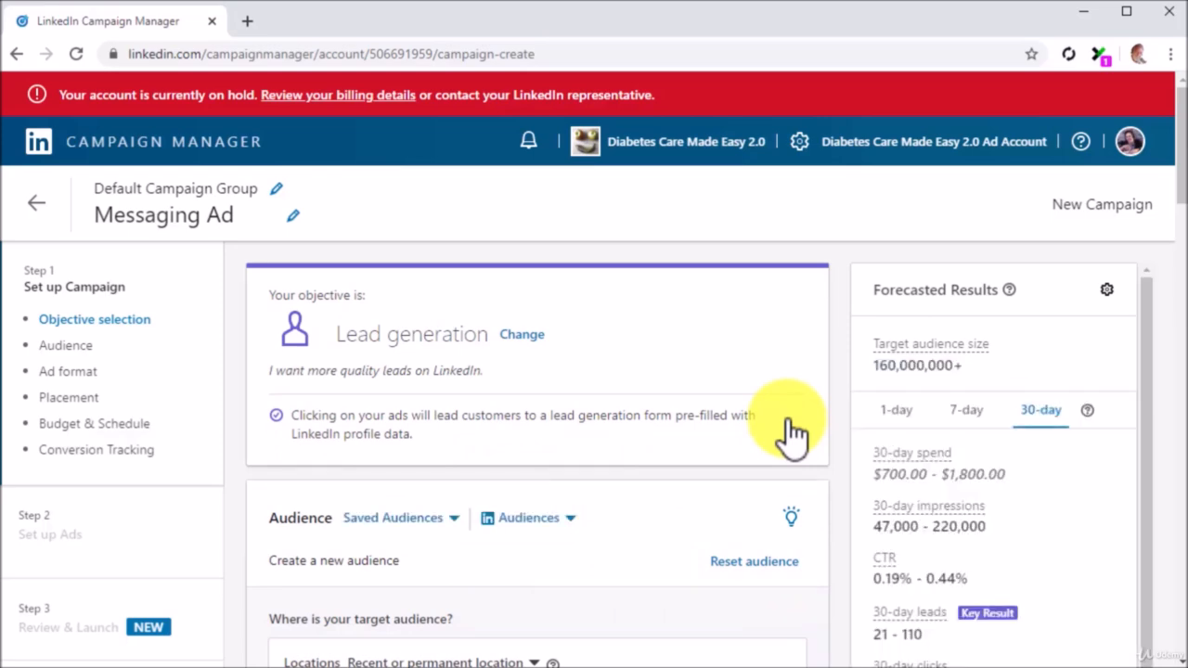
scroll(787, 419, down, 3)
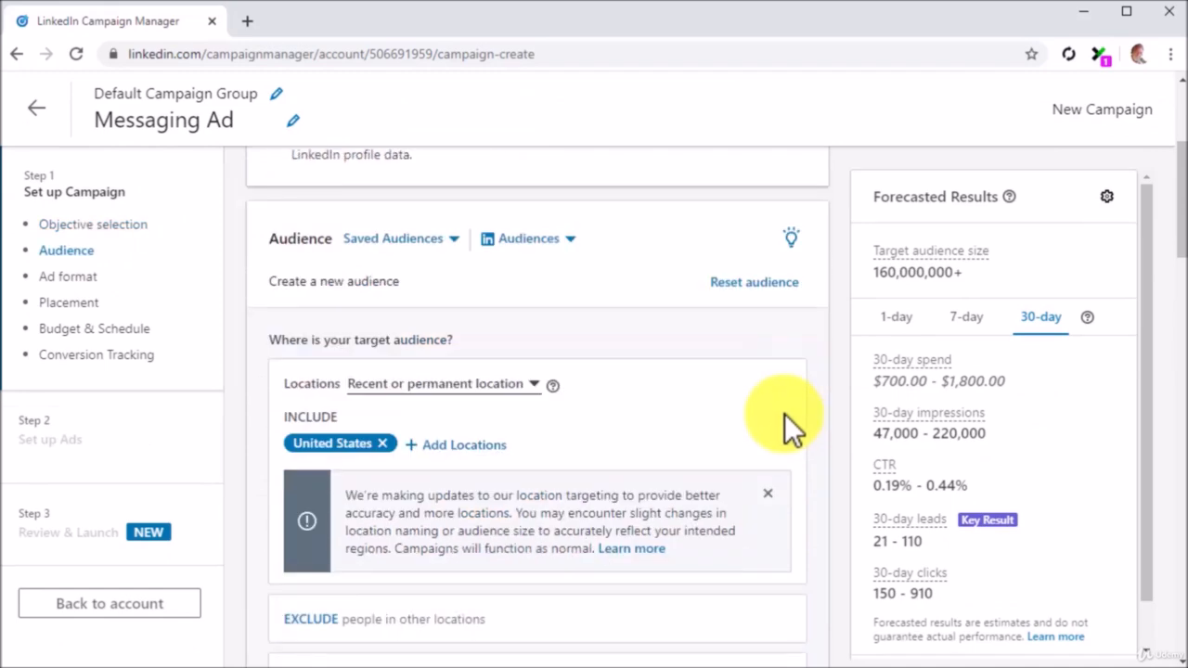
click(495, 446)
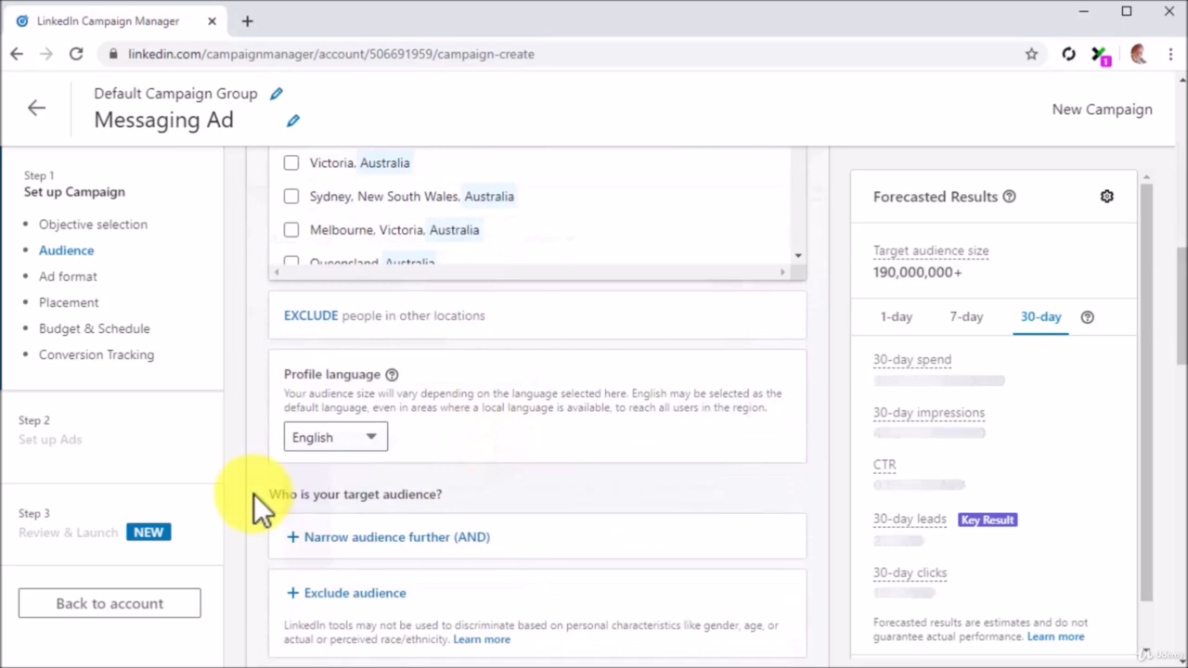
Narrow the audience further with additional attributes (AND).
scroll(253, 494, down, 1)
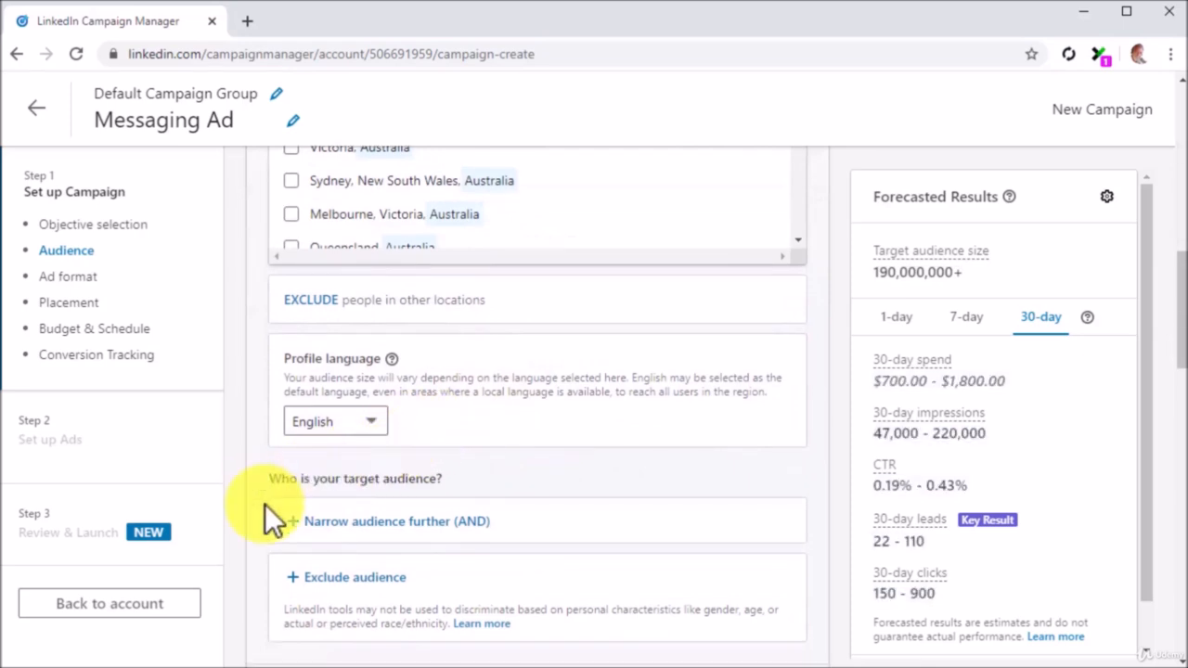
scroll(265, 504, down, 4)
scroll(264, 504, up, 2)
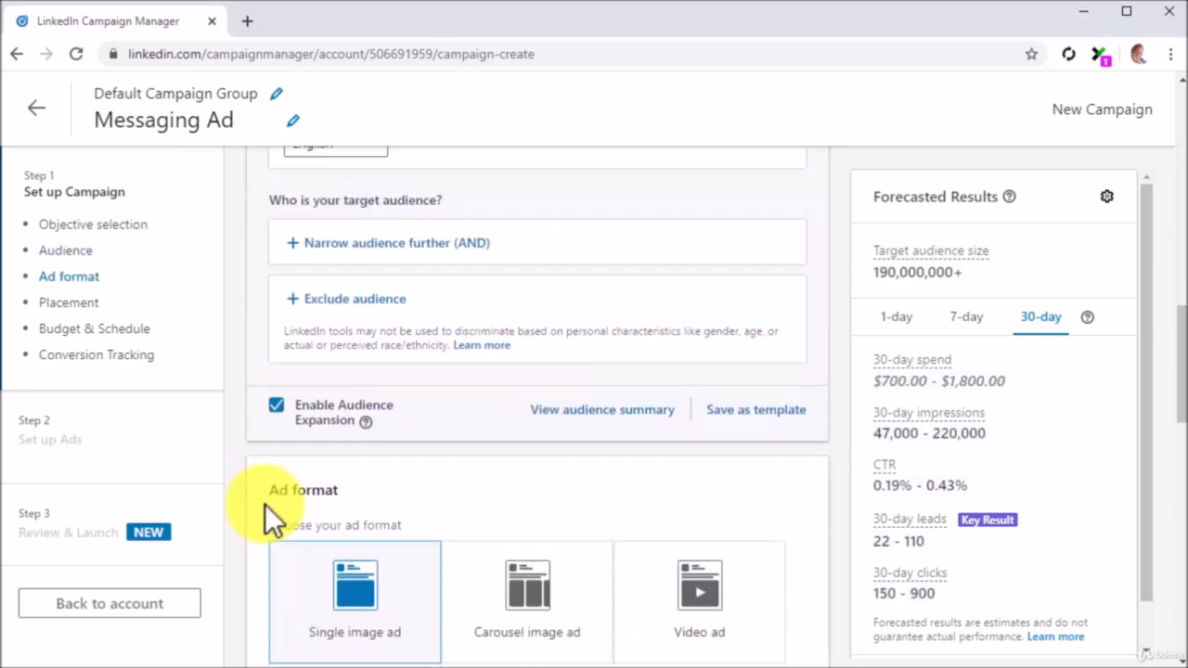
click(348, 339)
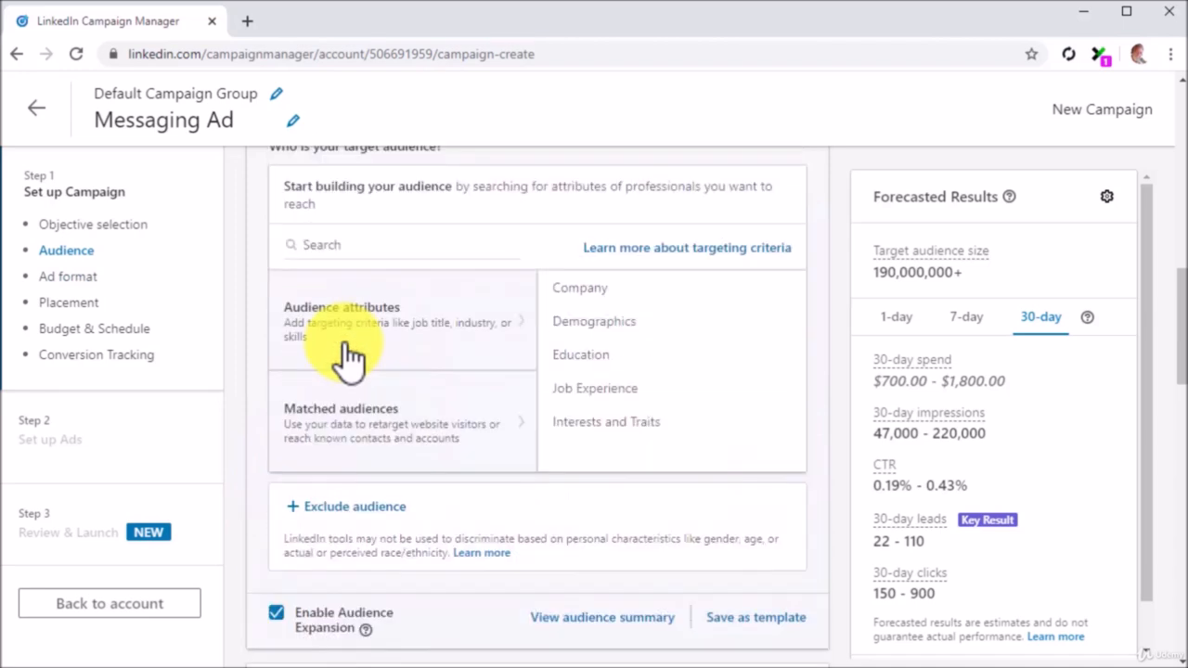
Search 'healthy' and add the Healthy Eating, Healthy Lifestyle and Healthy Communities member skills.
click(417, 248)
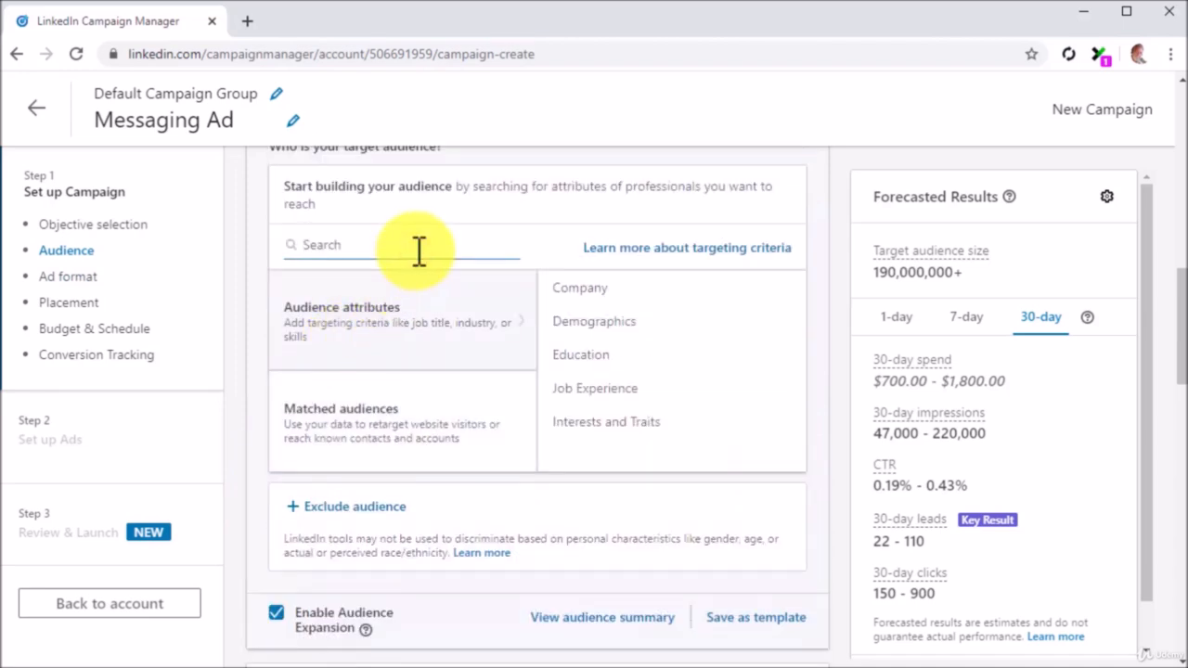
text(healthy)
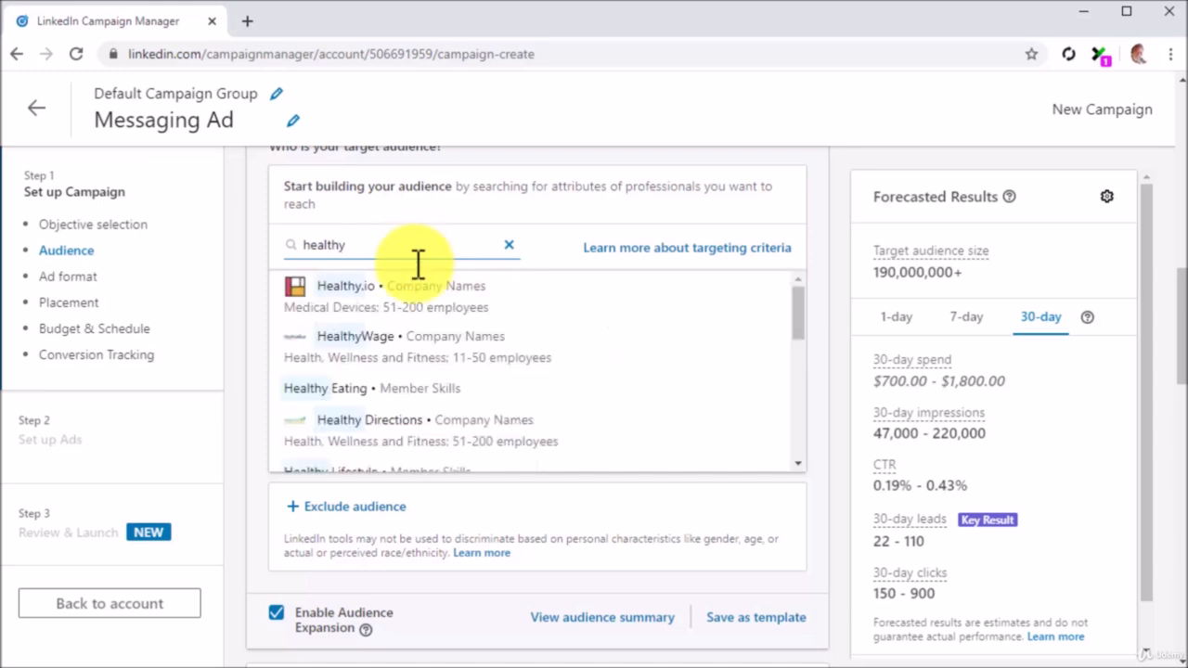
click(392, 389)
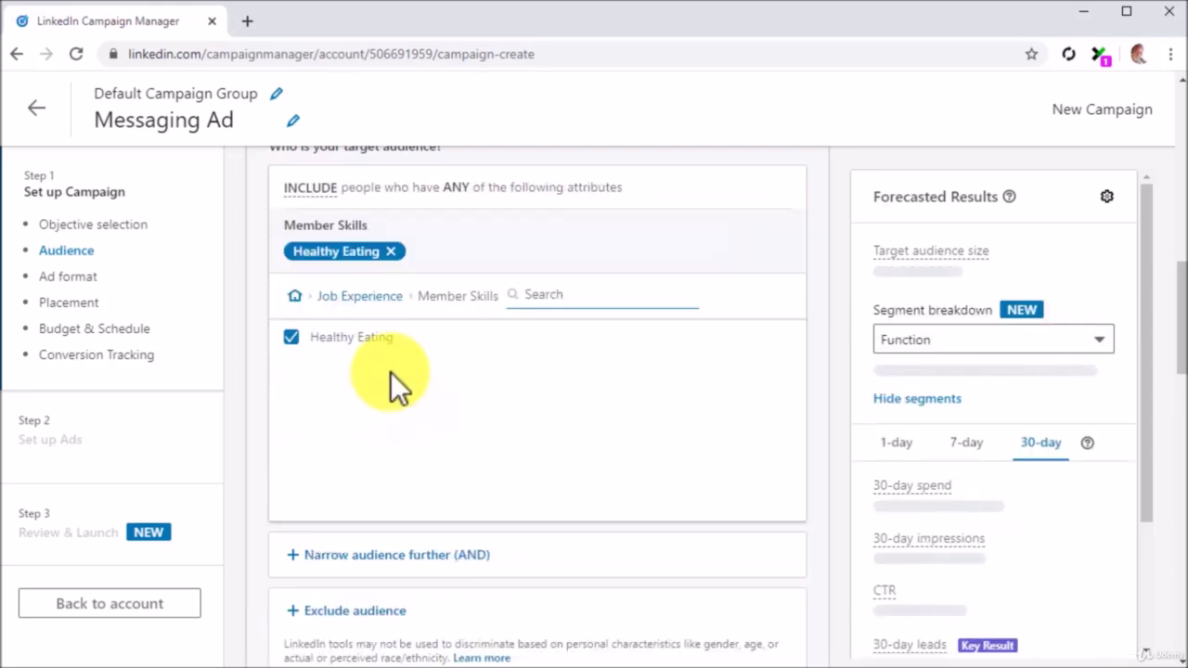
text(healthy)
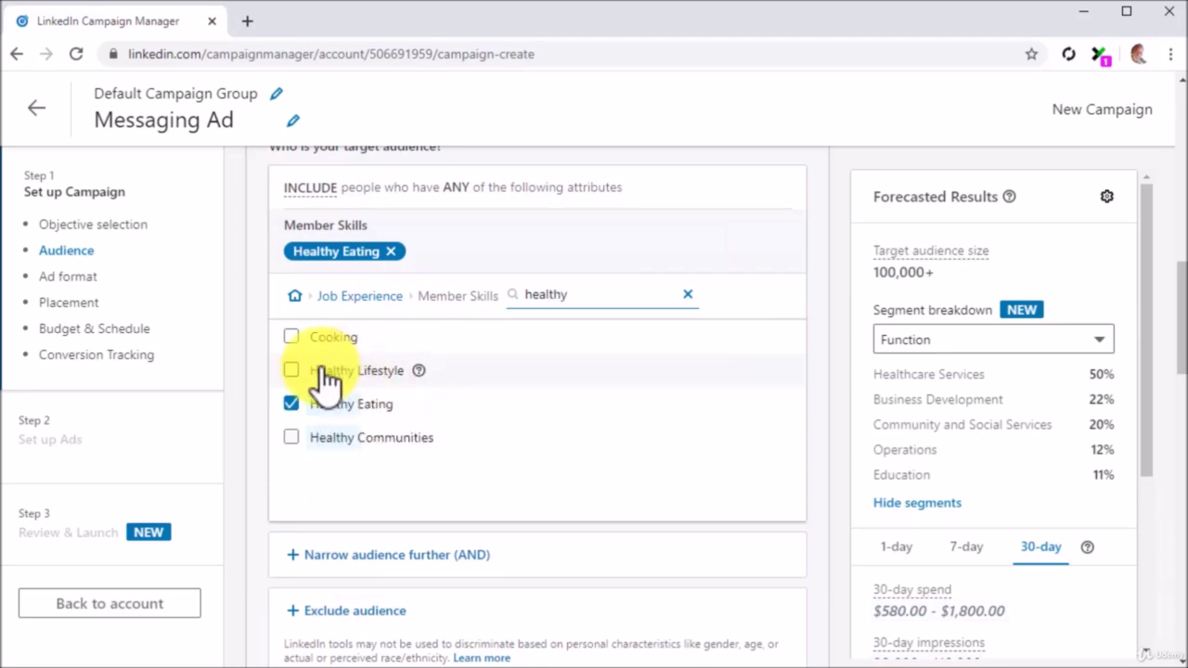
click(291, 370)
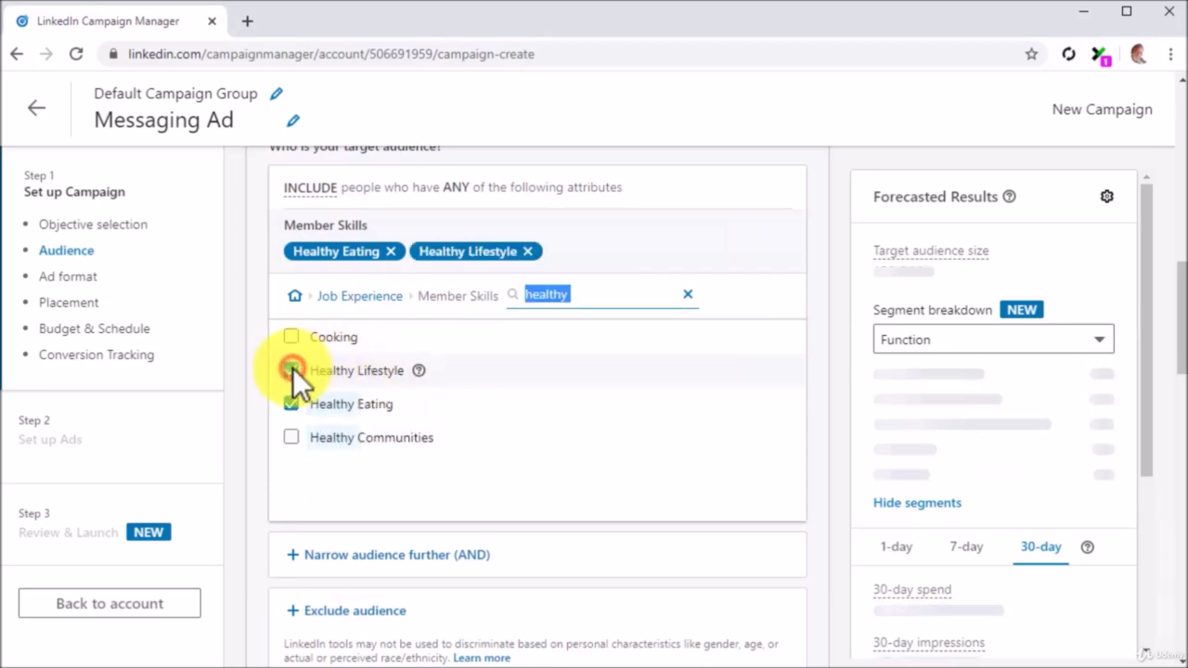
click(290, 437)
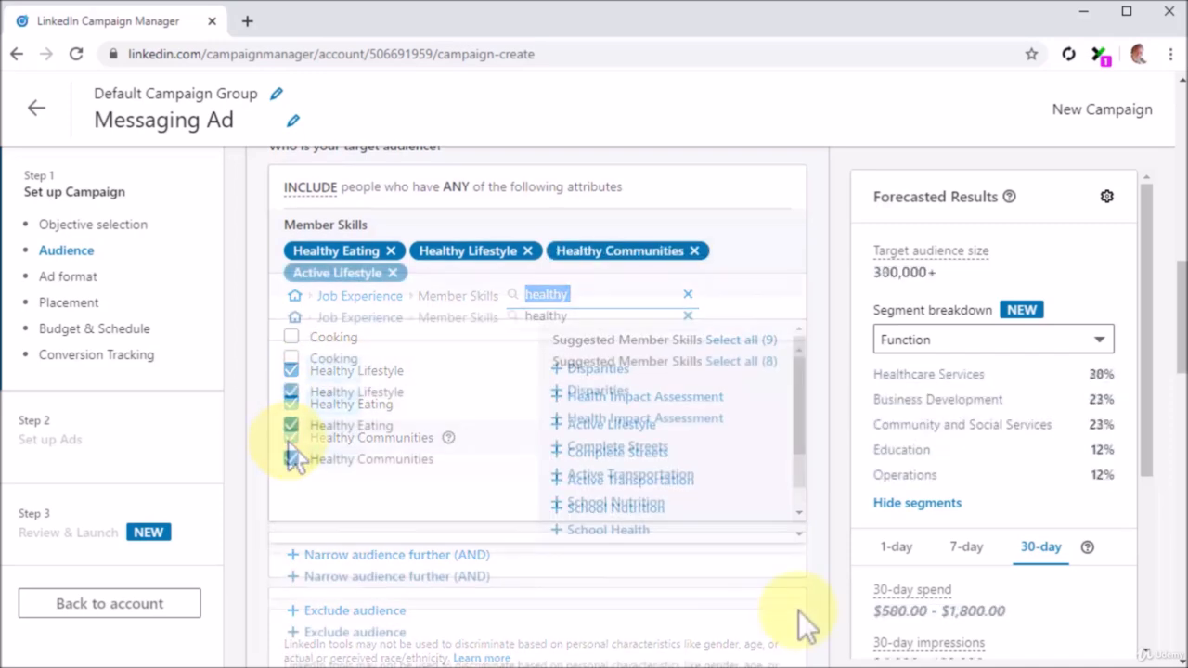
scroll(798, 610, down, 5)
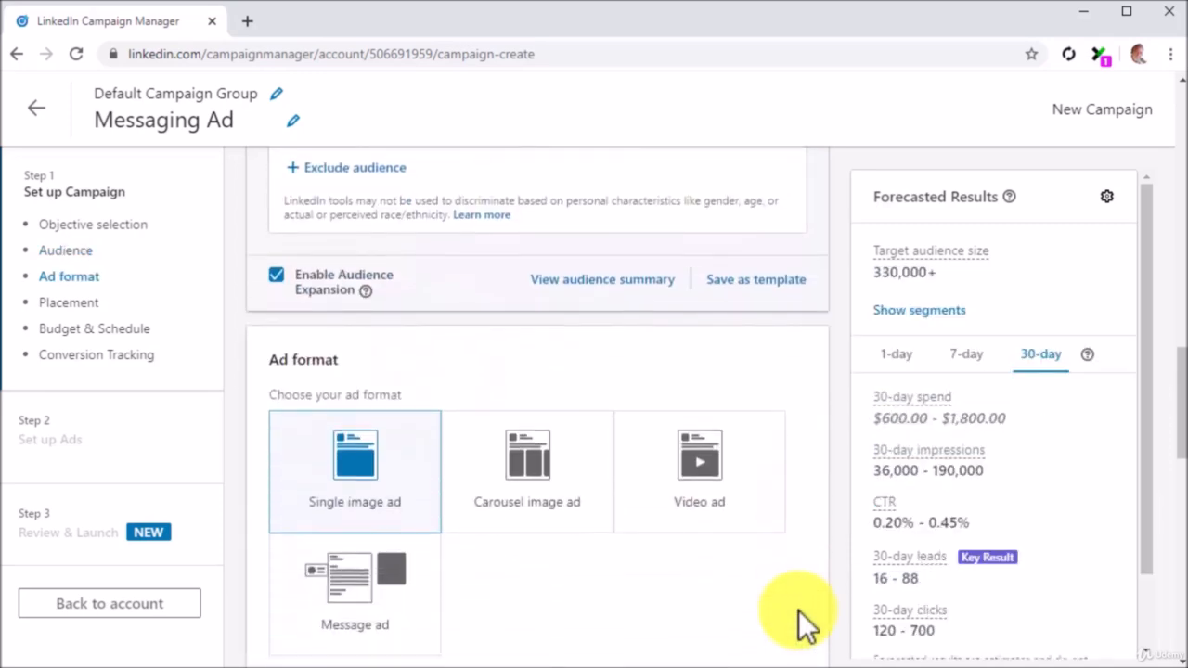
Choose the message ad format.
click(405, 611)
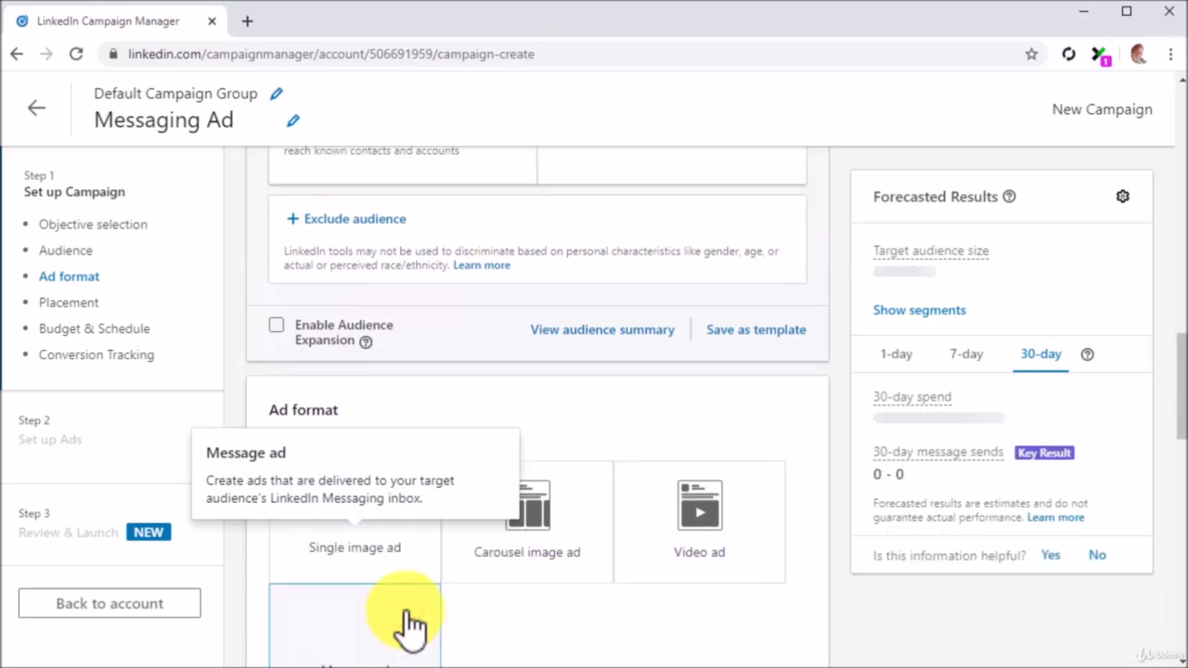
scroll(662, 625, down, 1)
scroll(663, 625, down, 5)
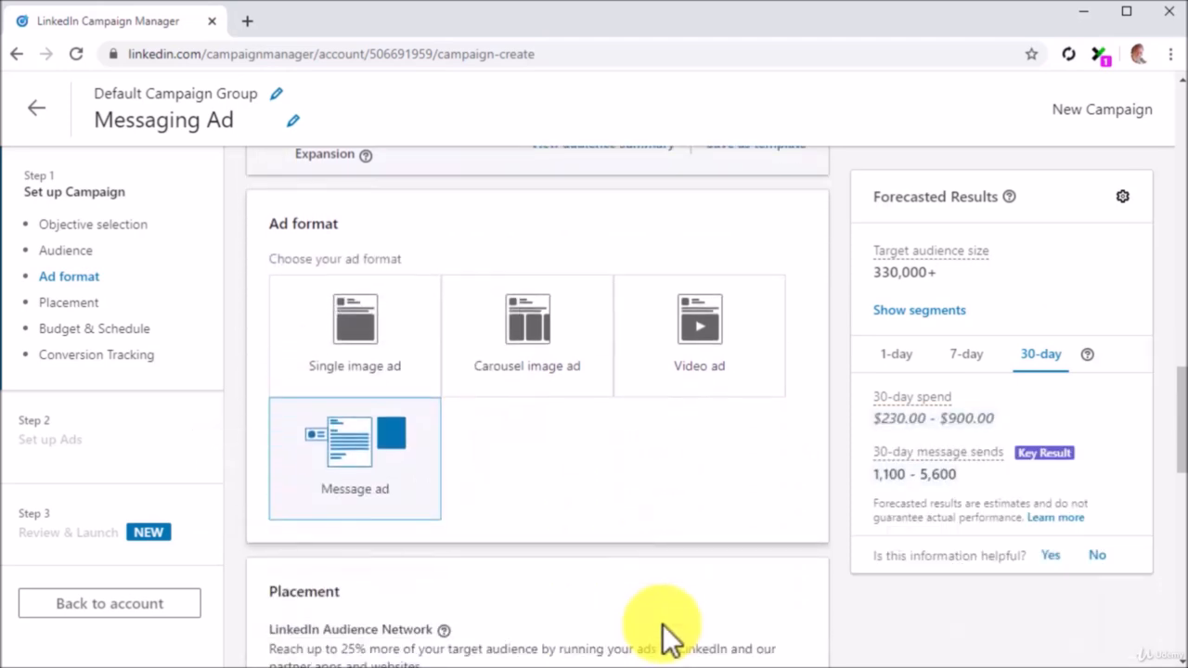
scroll(663, 624, down, 1)
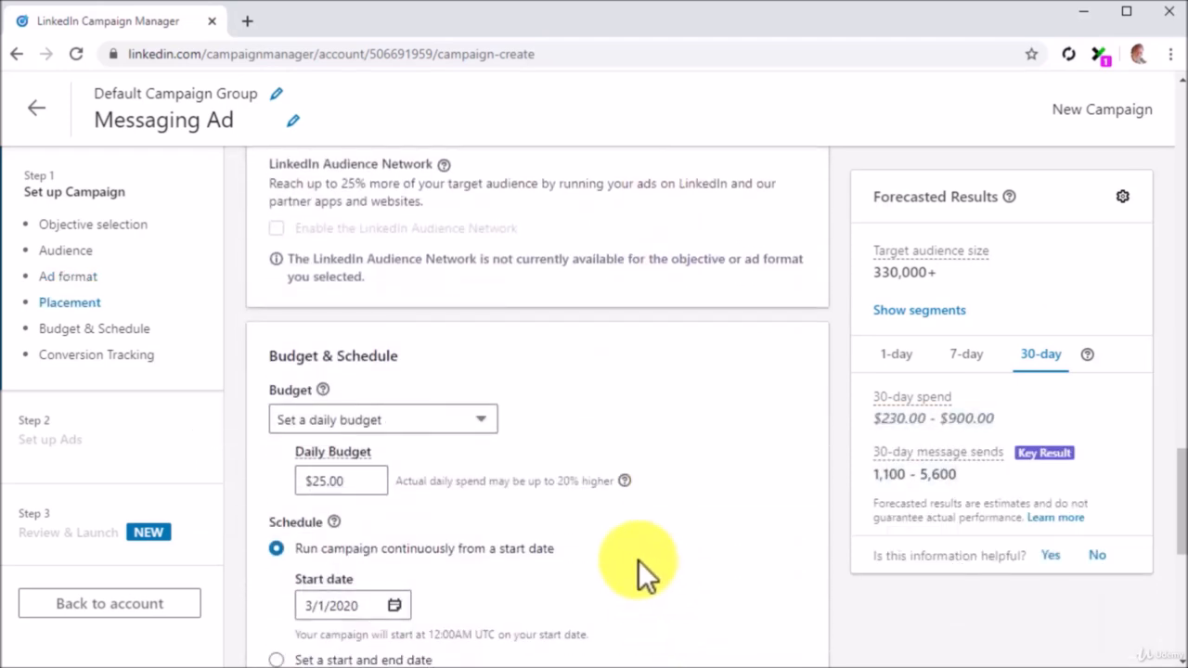
Set the daily budget to $30.00.
text(30)
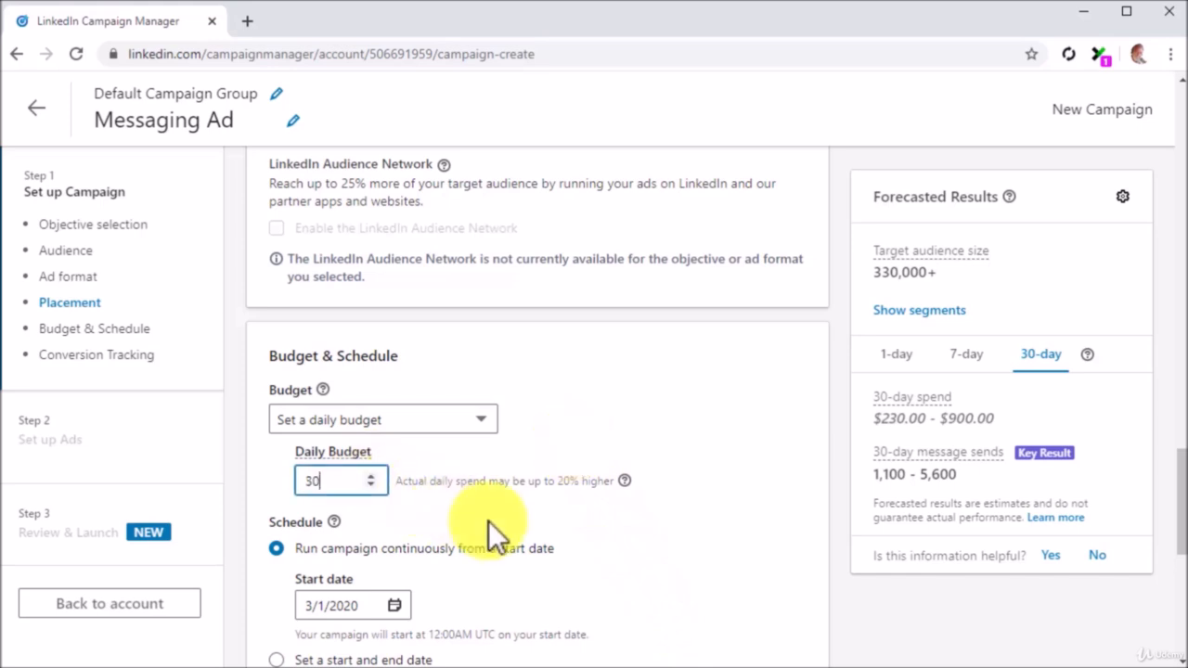
scroll(490, 537, down, 2)
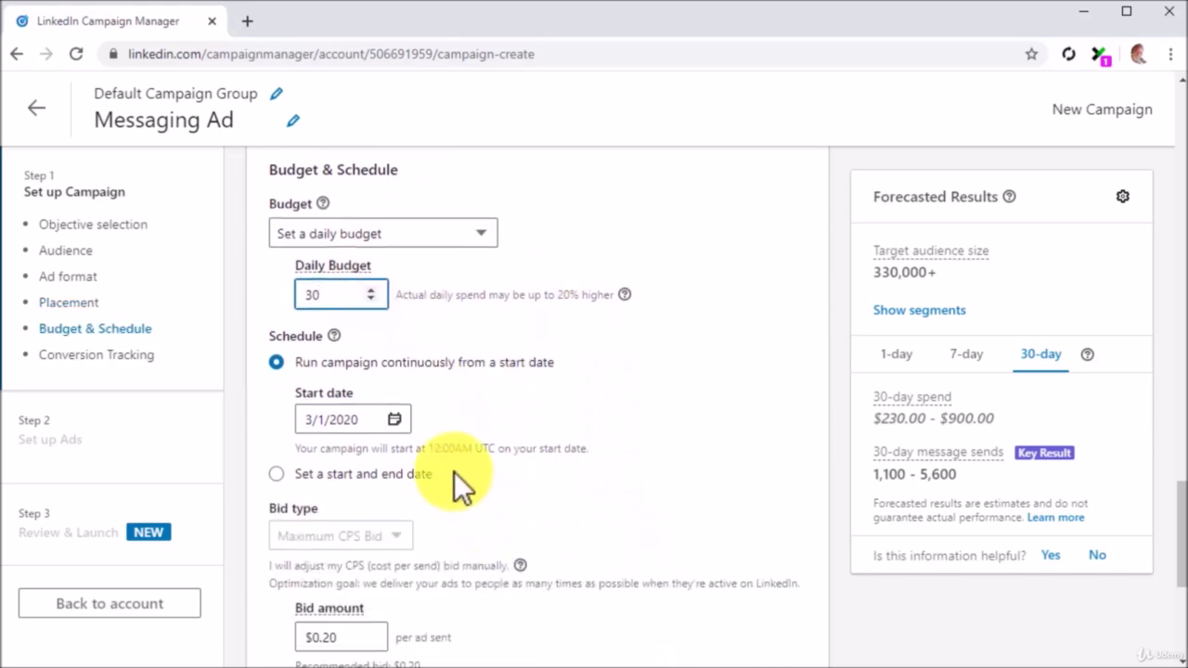
click(277, 359)
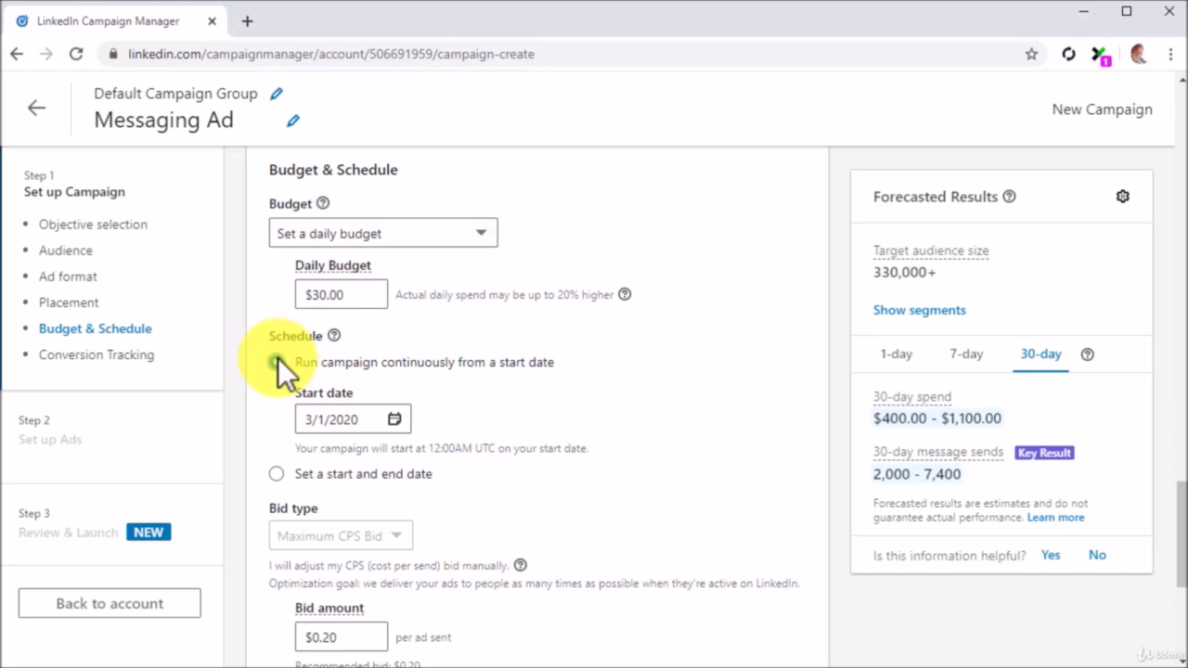
Change the manual bid from 0.2 to 0.35 per ad sent.
scroll(562, 469, down, 2)
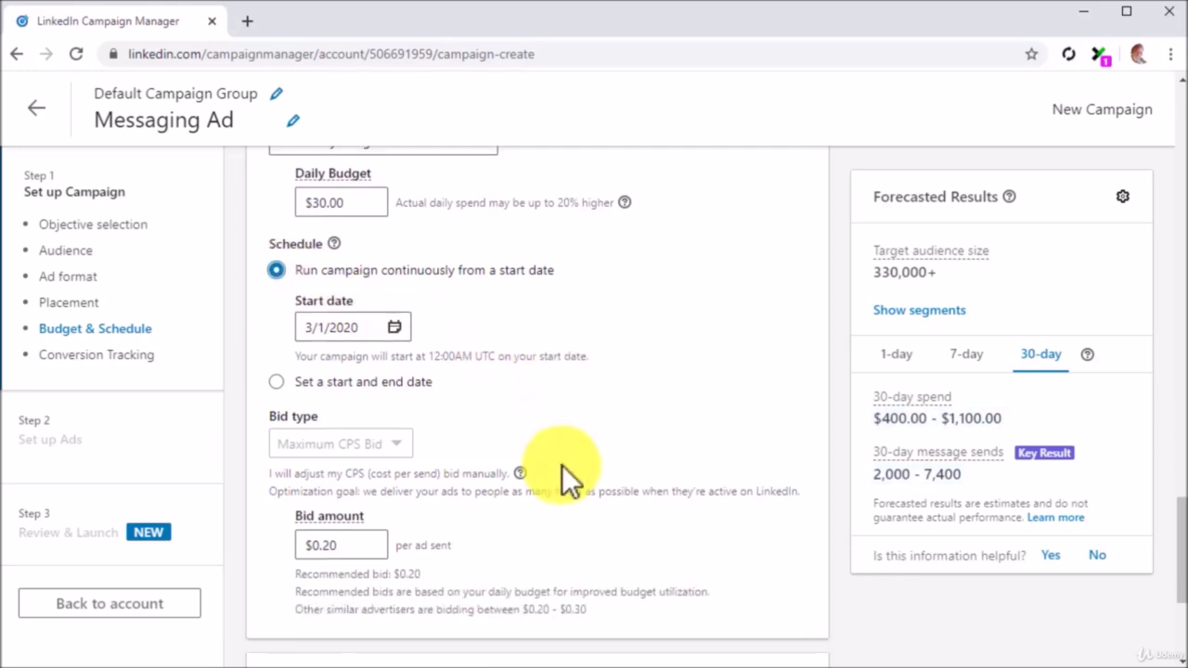
scroll(562, 465, down, 1)
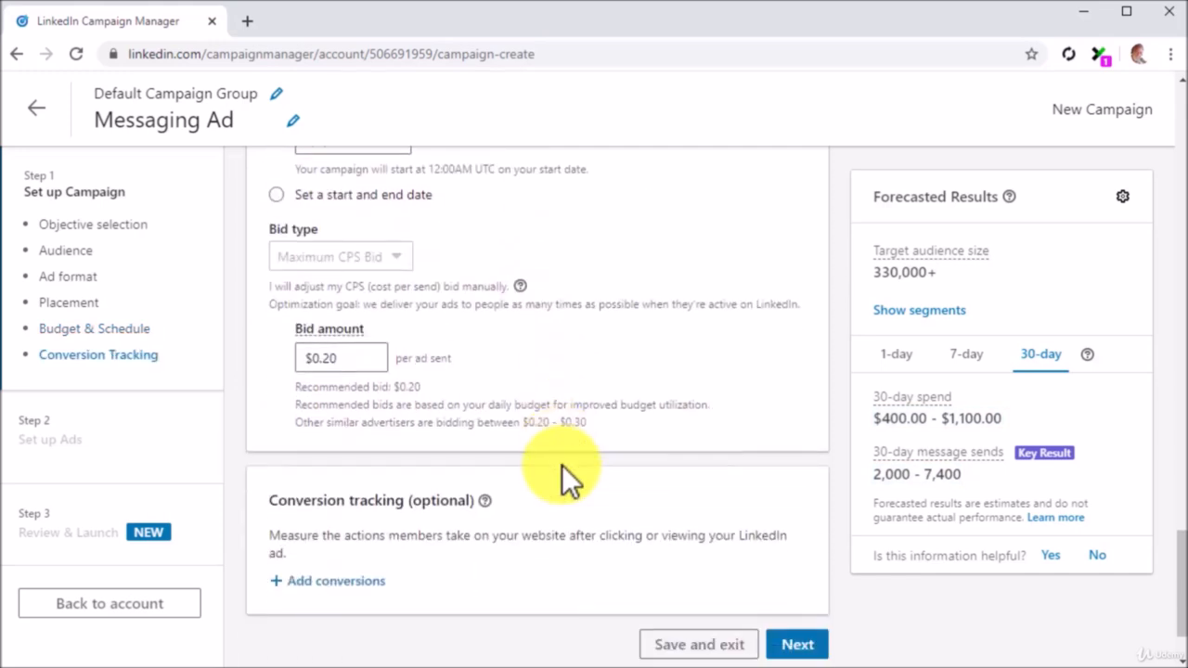
scroll(562, 465, up, 1)
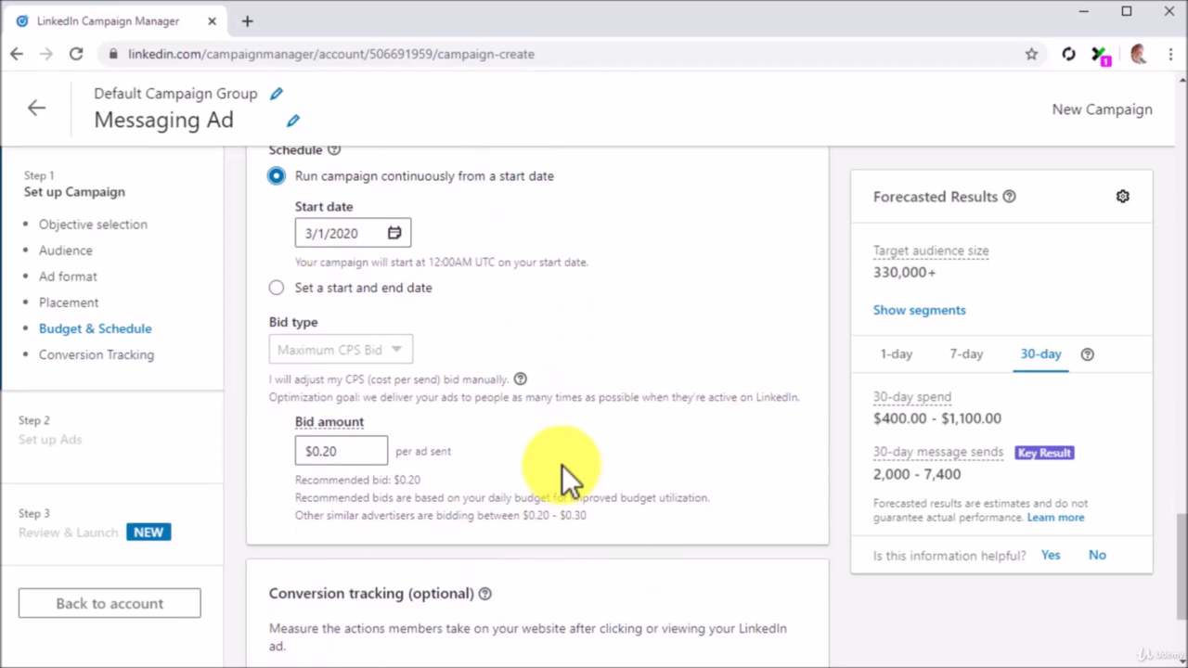
click(374, 455)
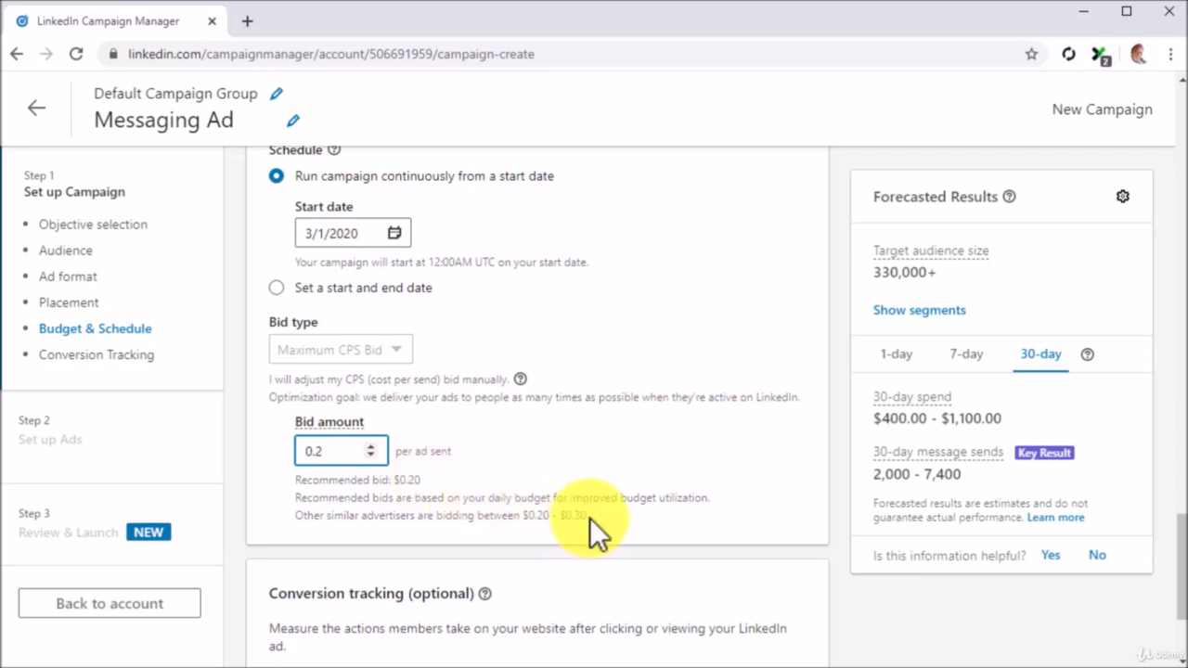
key(BackSpace)
text(35)
scroll(589, 518, down, 3)
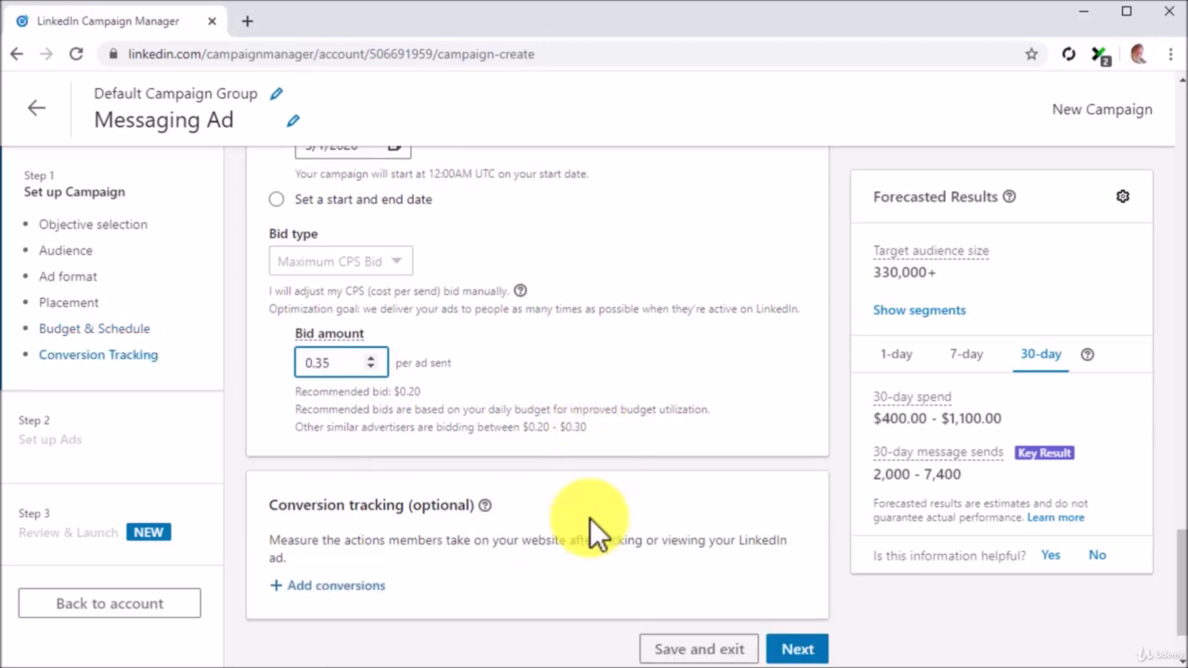
Save the Messaging Ad campaign and start creating a new ad.
click(798, 555)
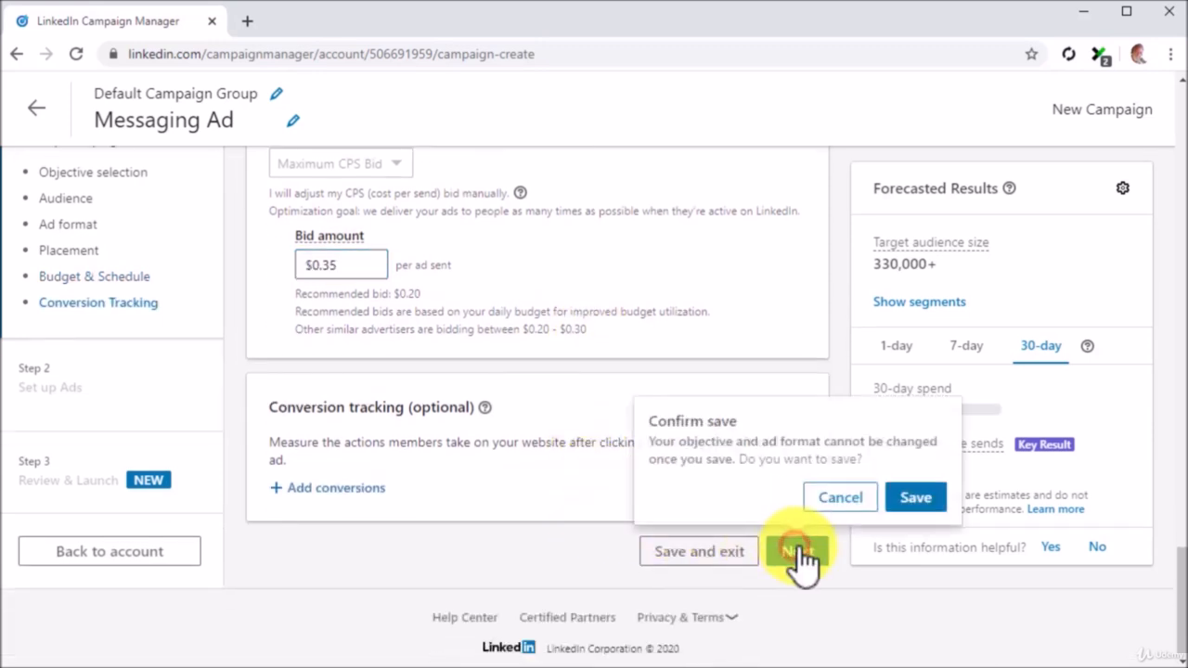
click(911, 503)
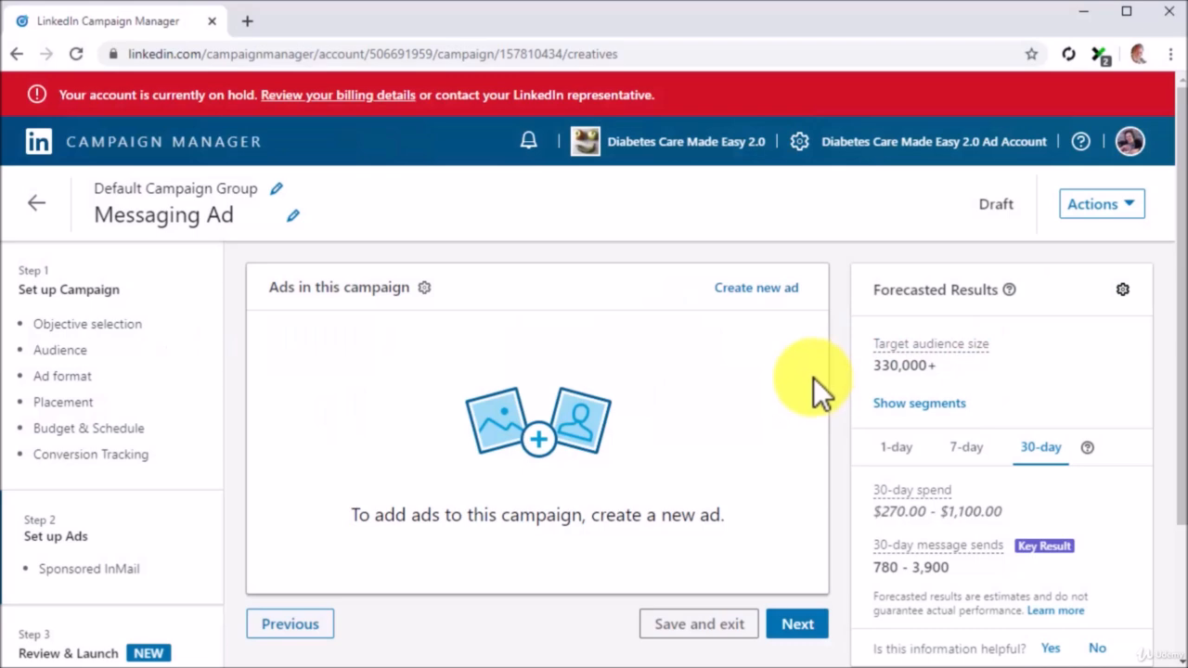
click(779, 292)
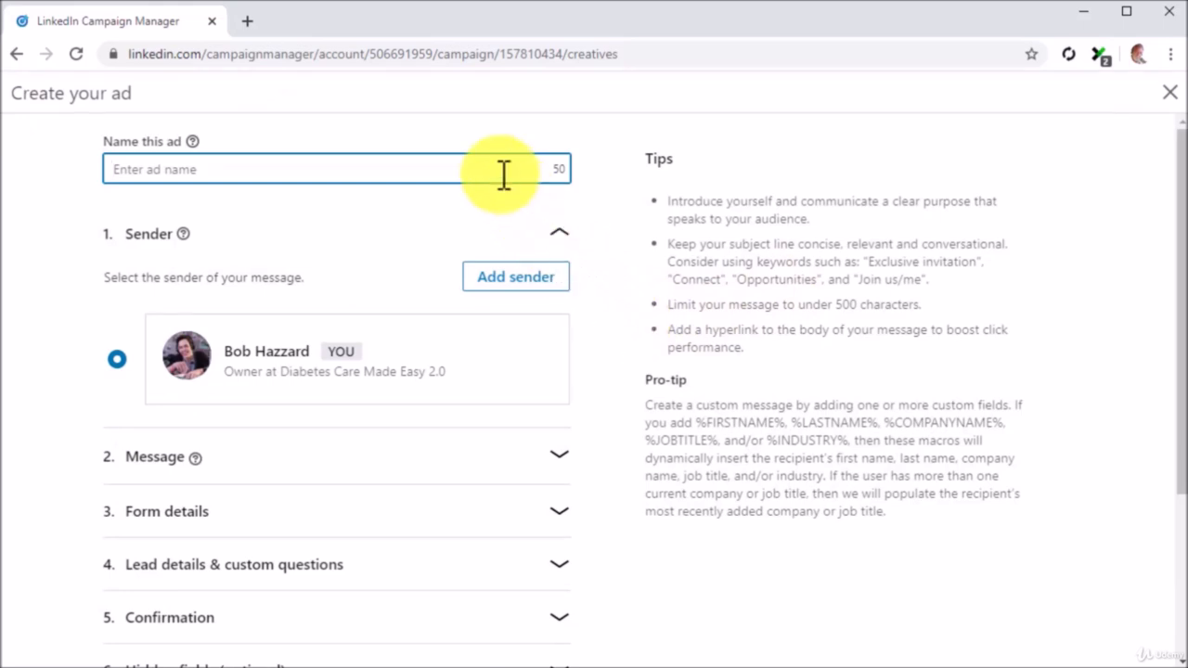
Name the ad 'Messaging Ad #1' and paste in the message subject line.
text(Messaging Ad #1)
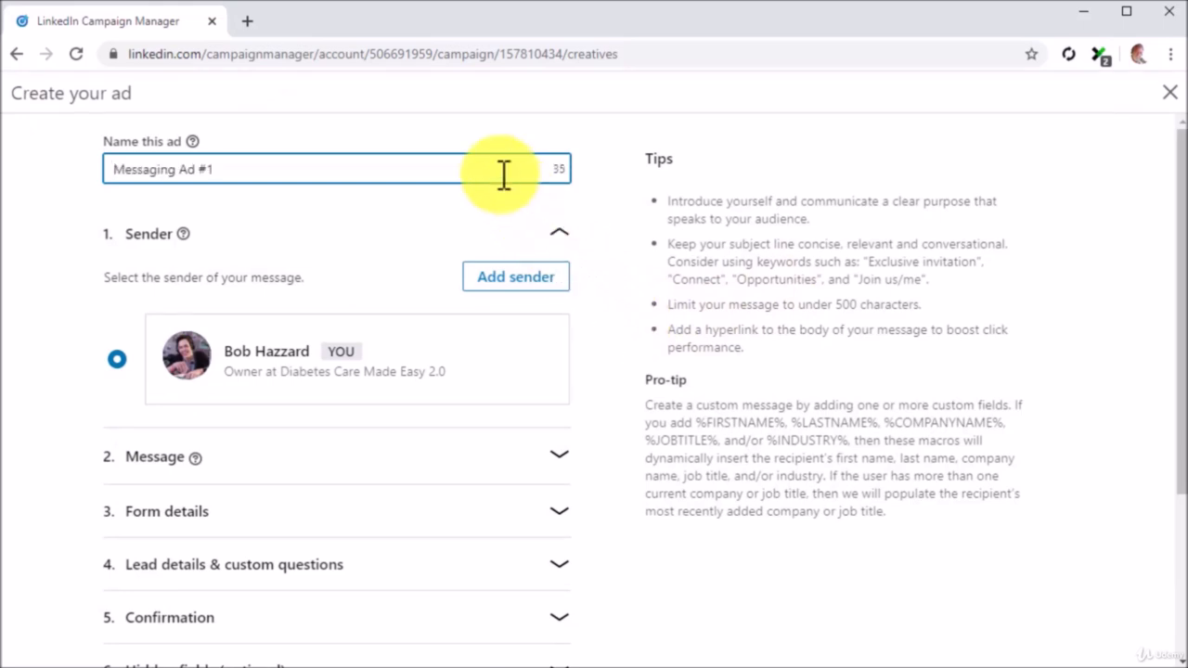
click(554, 234)
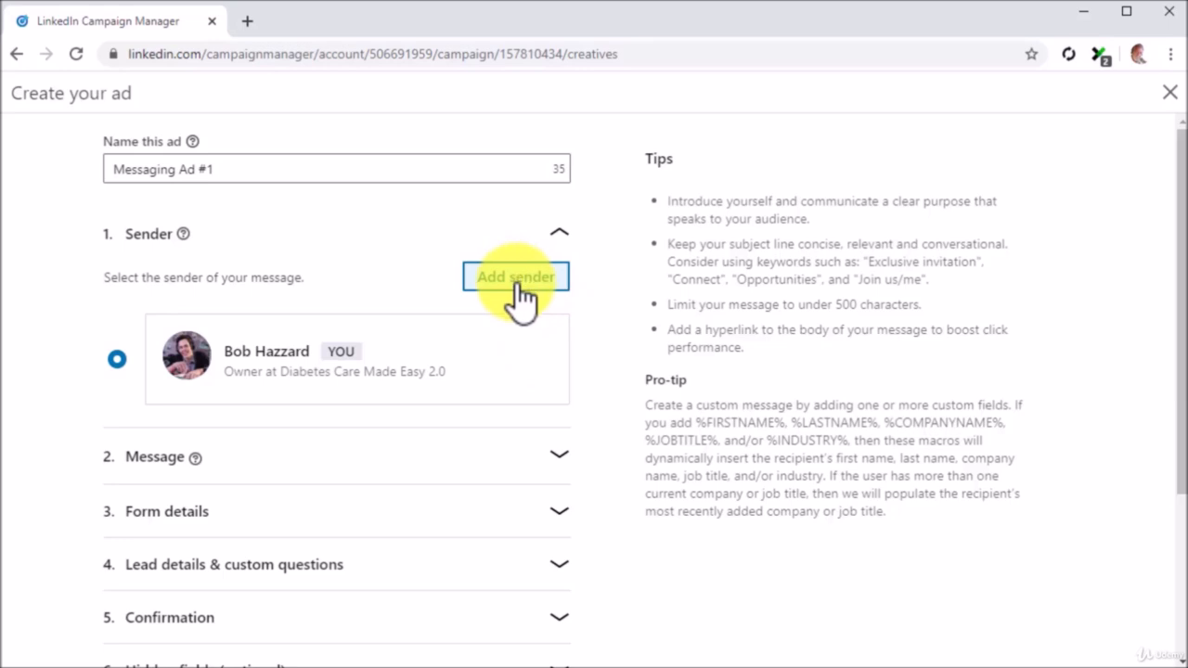
click(554, 456)
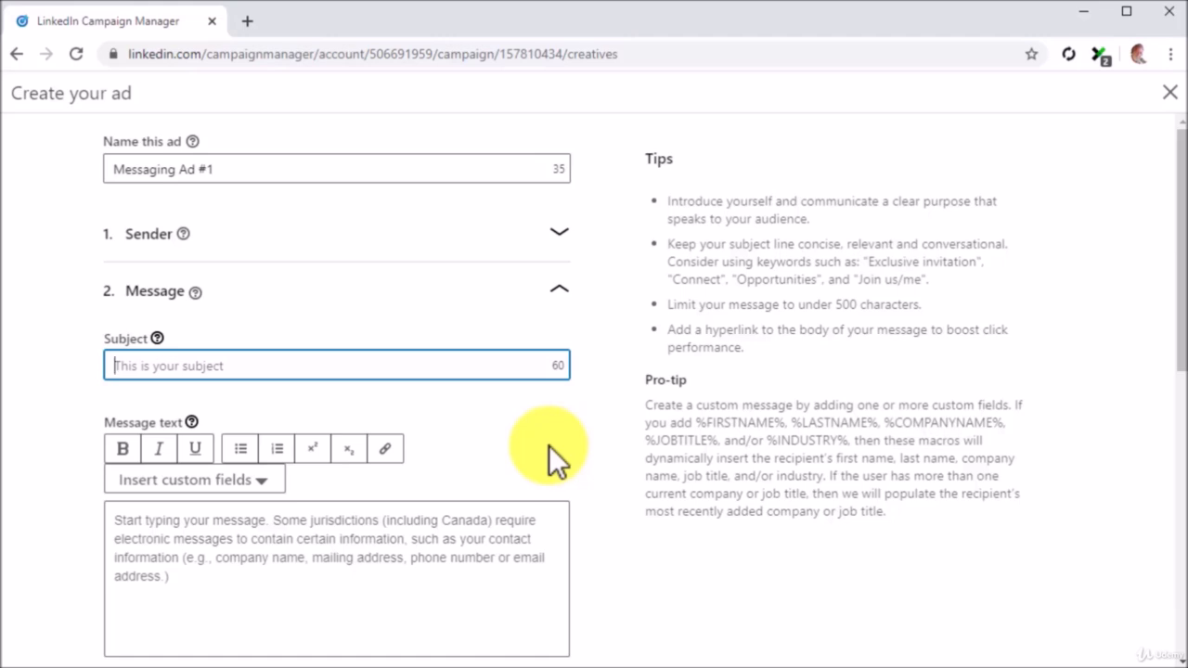
text(Would you like to join a health-awareness community?)
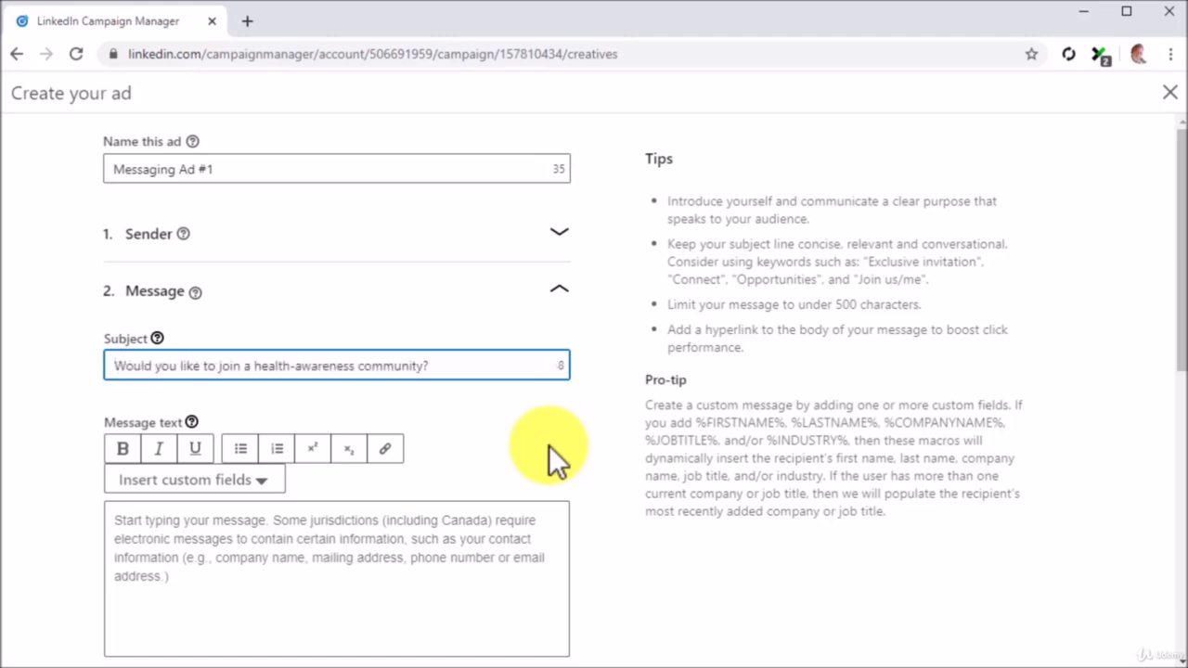
scroll(548, 445, down, 1)
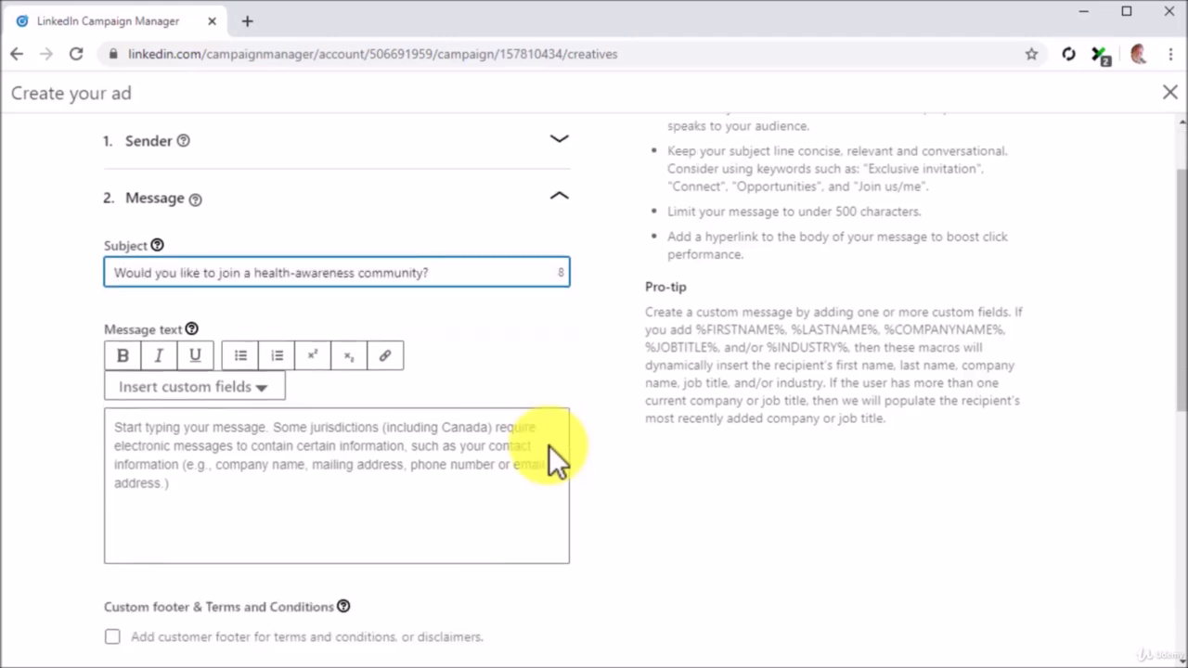
Write 'Hey there %FIRSTNAME%' followed by the health-community invitation in the message body.
click(353, 444)
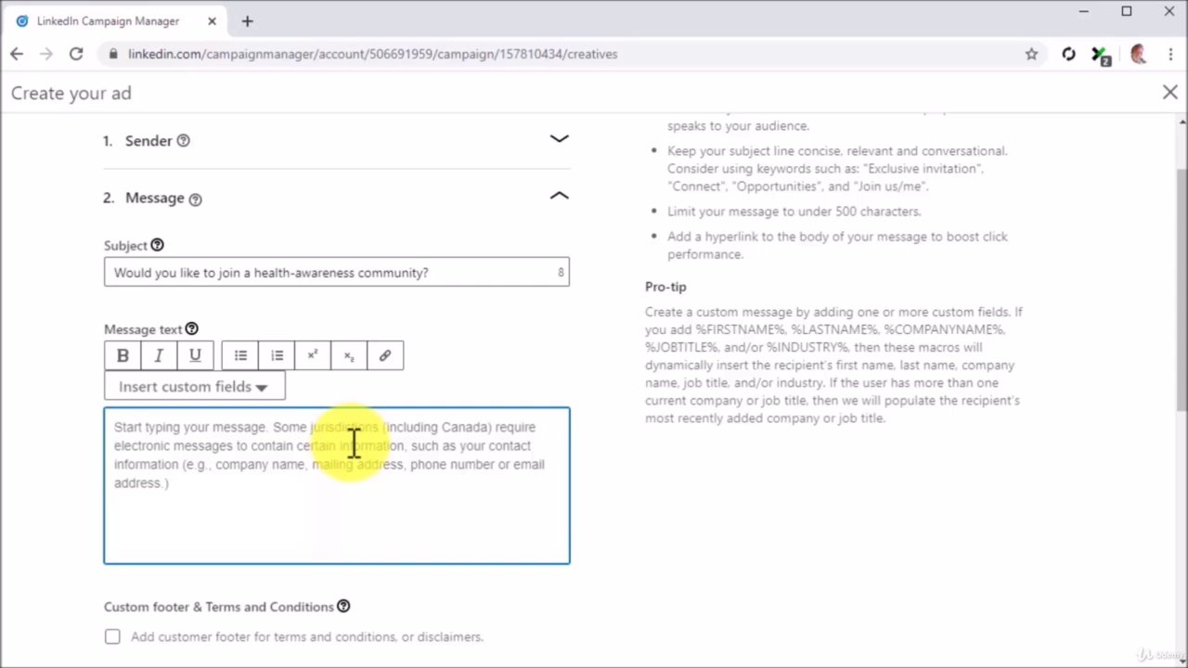
text(Hey there)
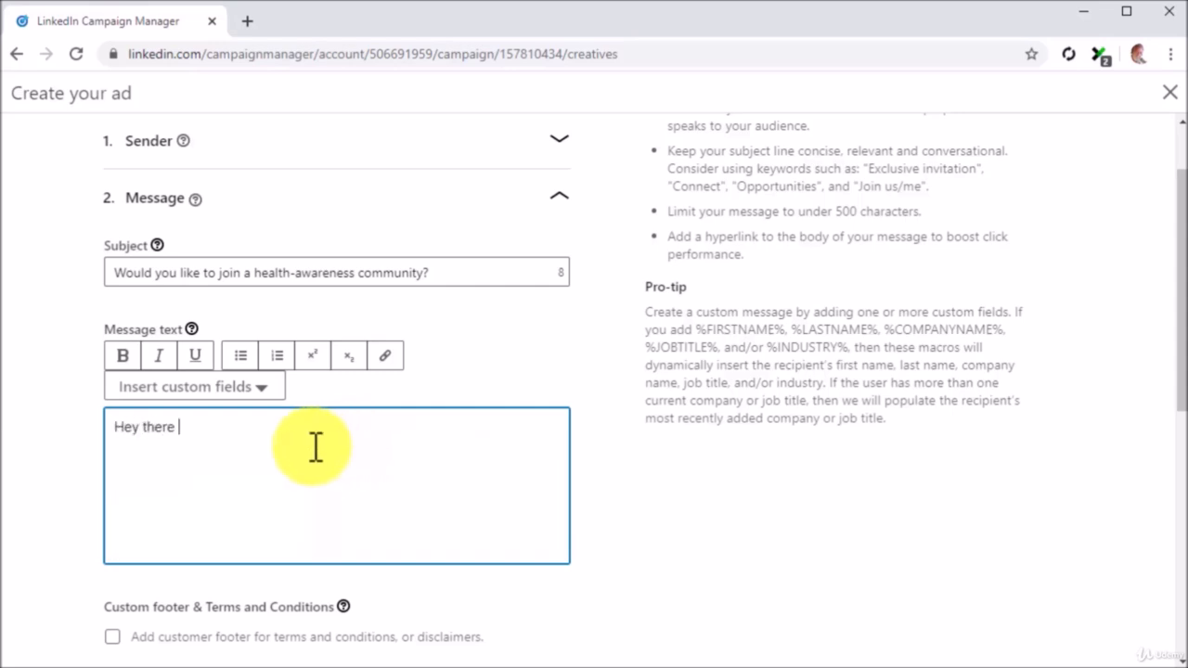
click(263, 390)
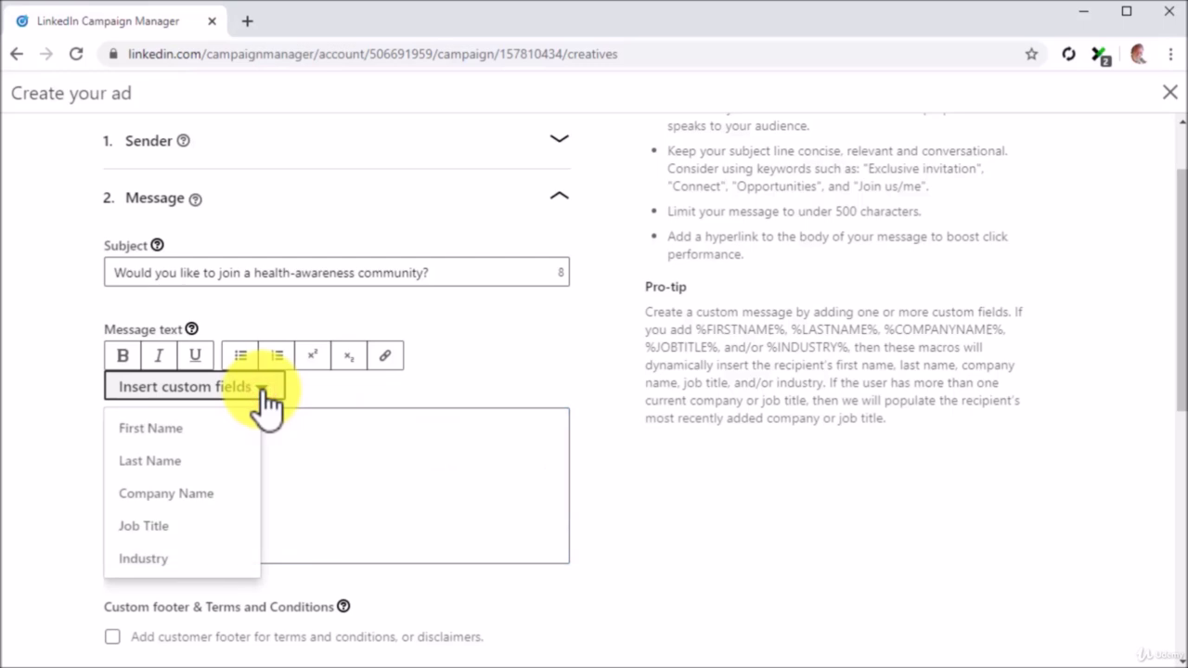
click(236, 429)
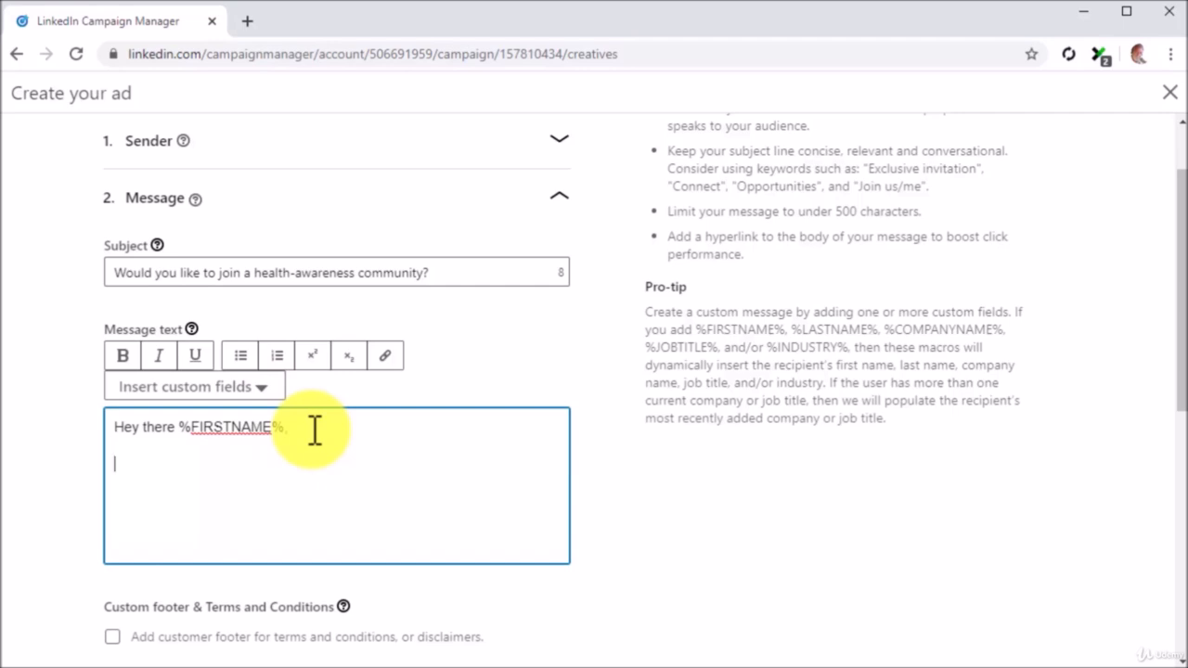
text(I'm build)
text(ing a LinkedIn community for health-driven people and for health-industry professionals. If )
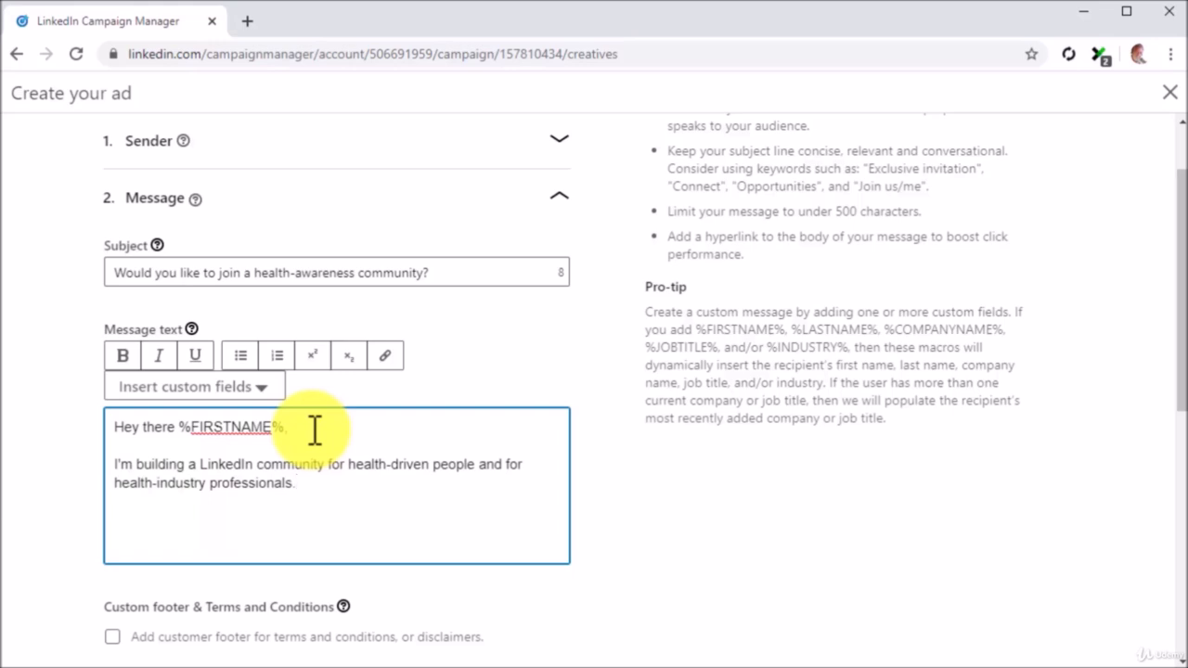
text(you)
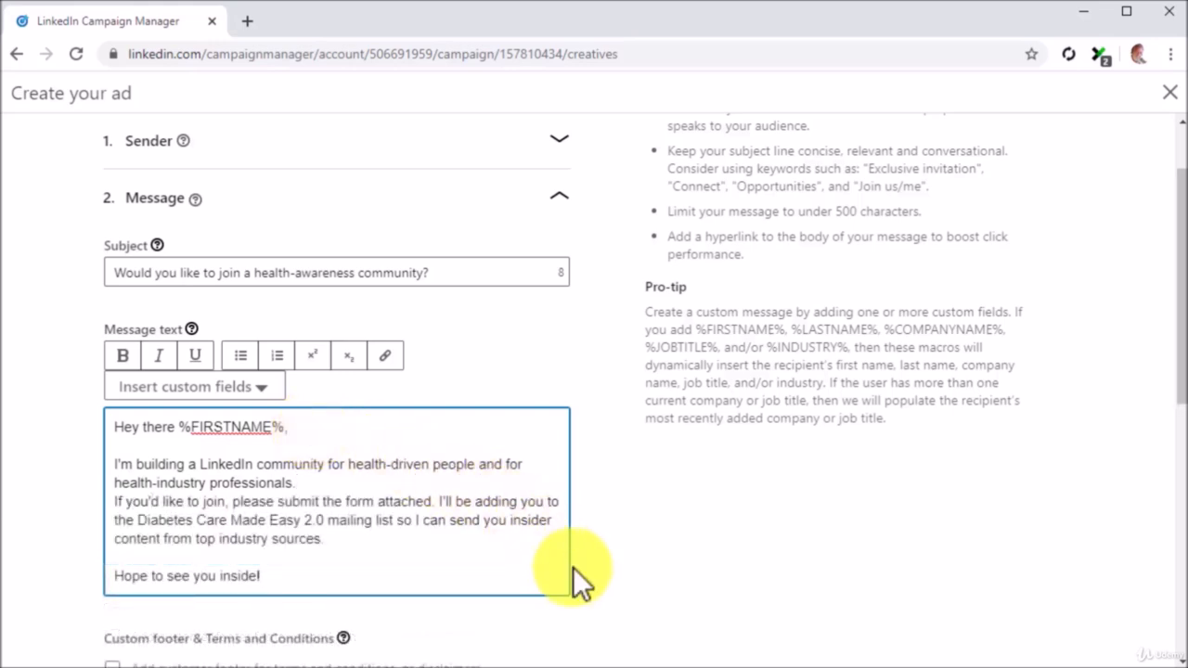
scroll(600, 576, down, 3)
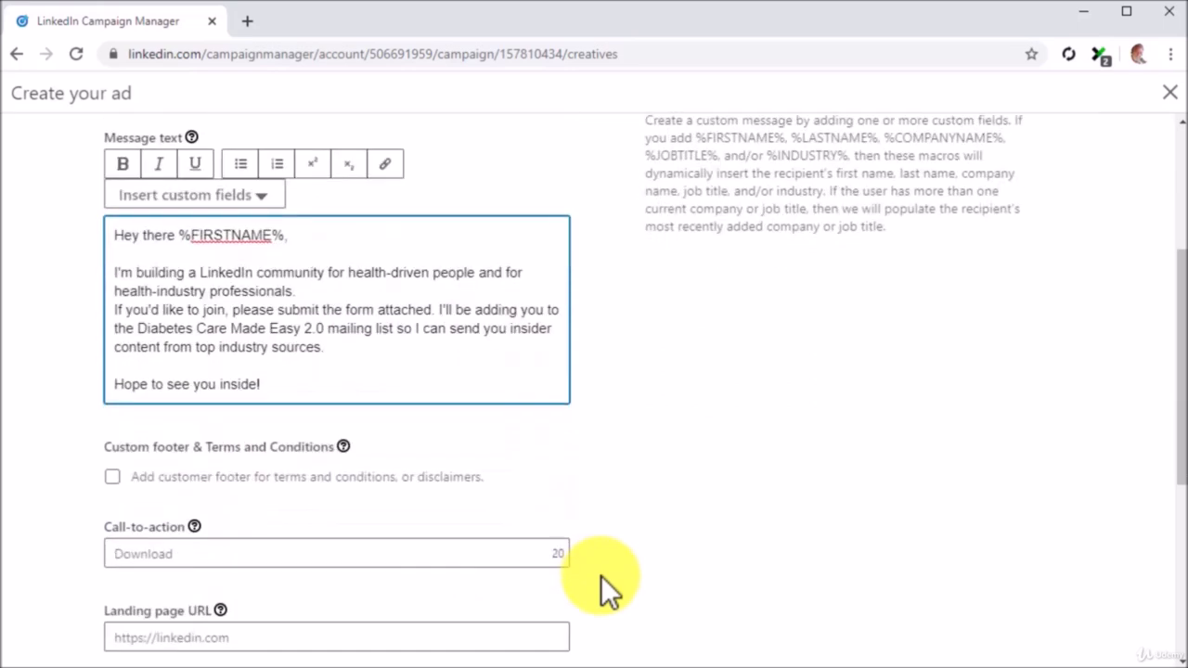
click(532, 466)
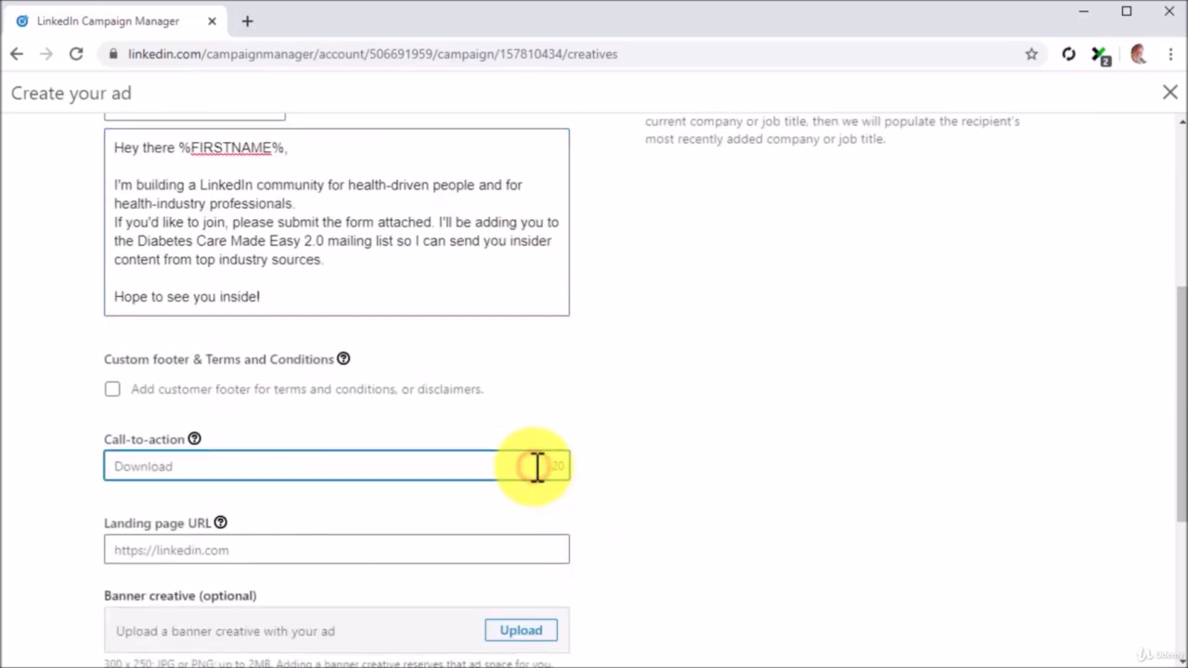
text(Join Today!)
click(483, 548)
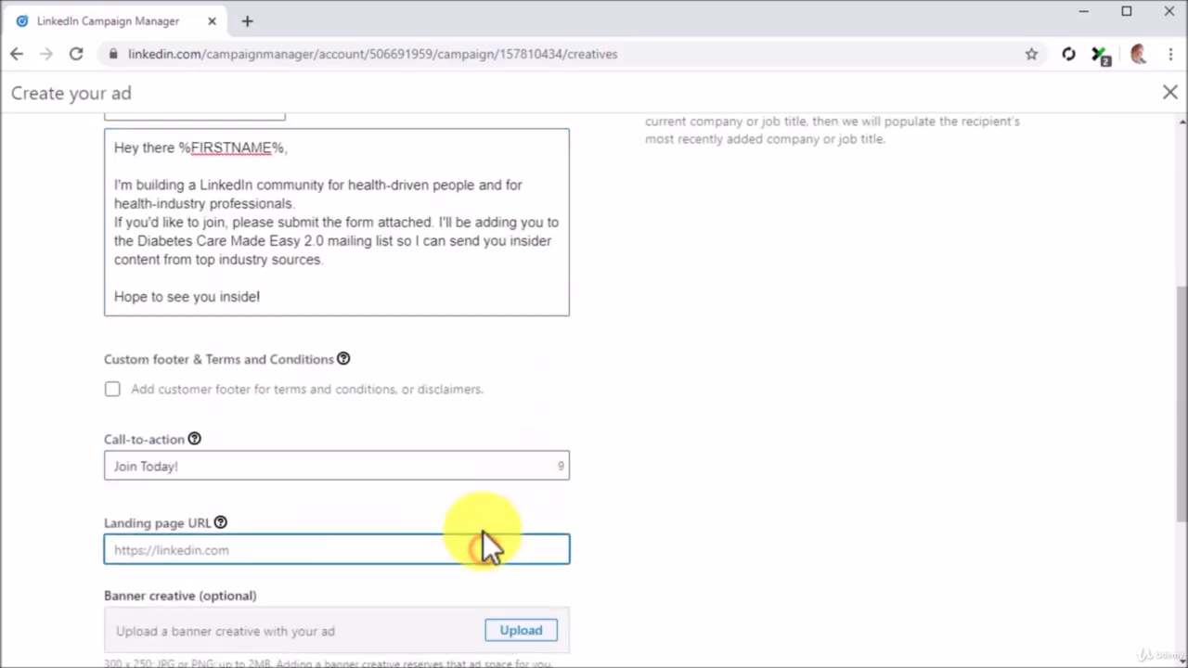
text(http://diabetescaremadeeasy.com)
Expand the 3. Form details section.
scroll(599, 526, down, 1)
scroll(598, 527, down, 2)
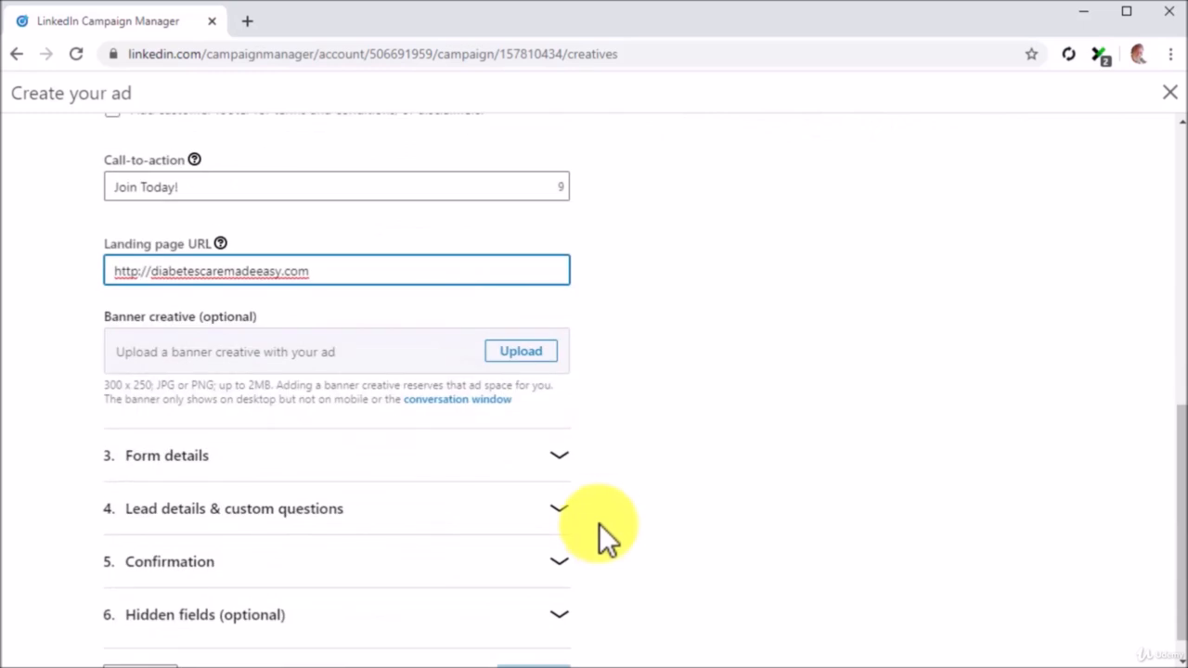
click(563, 462)
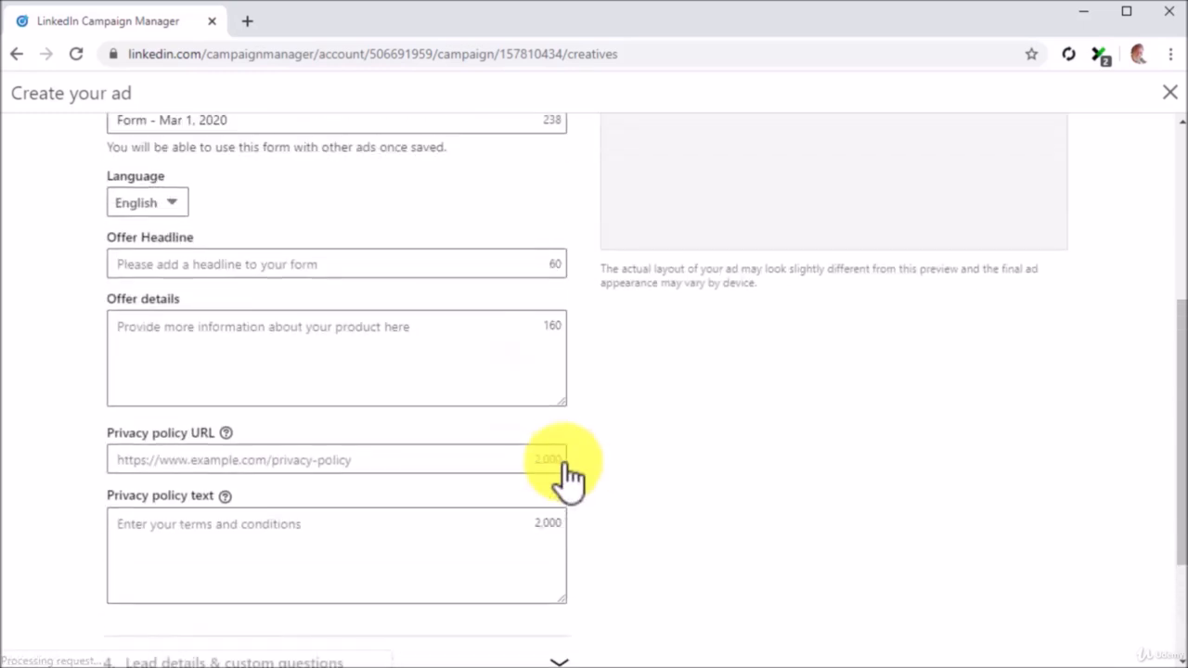
scroll(563, 463, up, 1)
scroll(565, 462, up, 2)
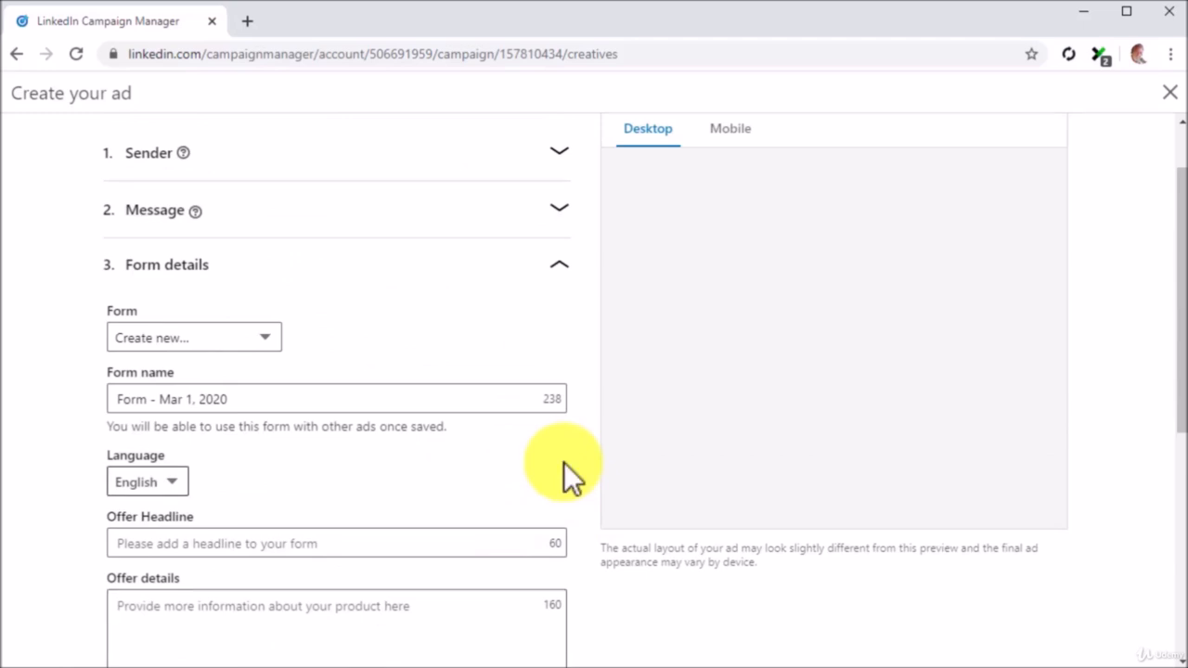
scroll(565, 462, down, 1)
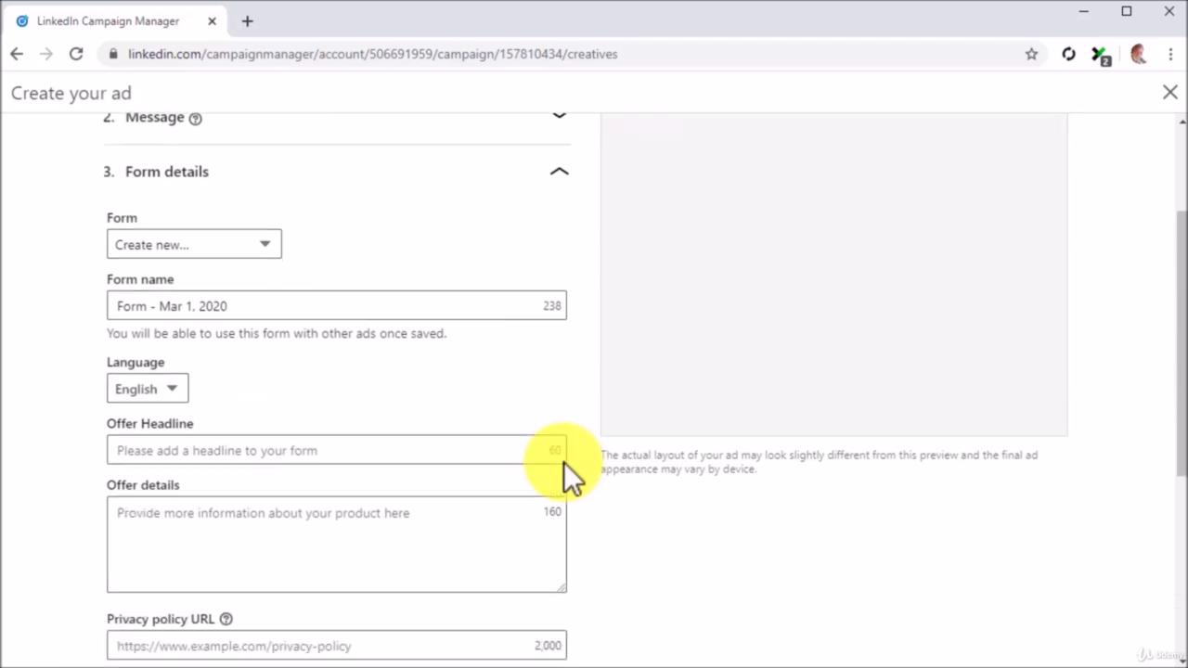
Rename the lead form to 'New Lead Form'.
click(459, 310)
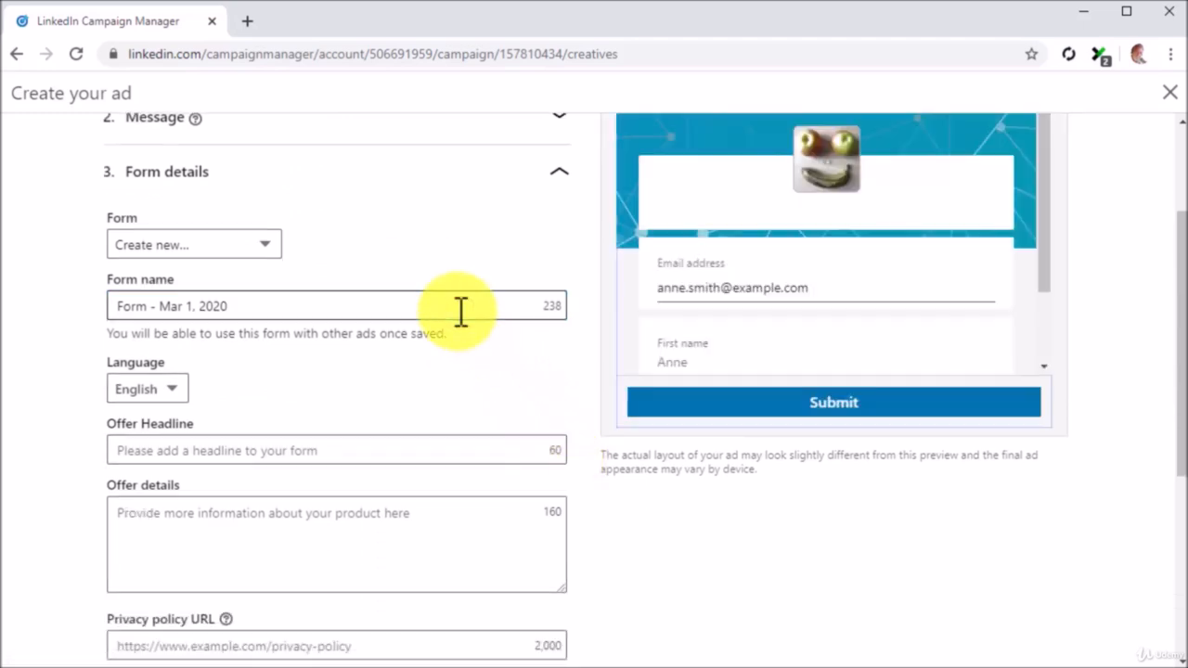
triple_click(462, 311)
text(New Lead Form)
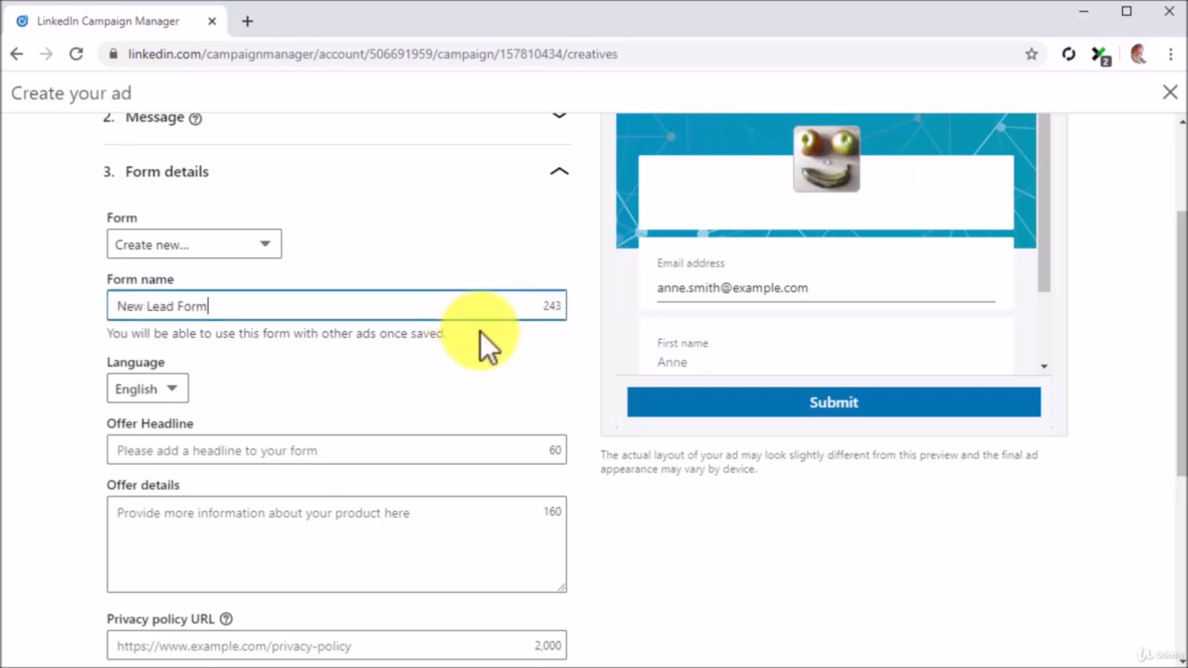
scroll(479, 330, down, 1)
Set offer headline 'Join The DCME 2.0 Community Today' and the free insider-tips offer details.
click(488, 349)
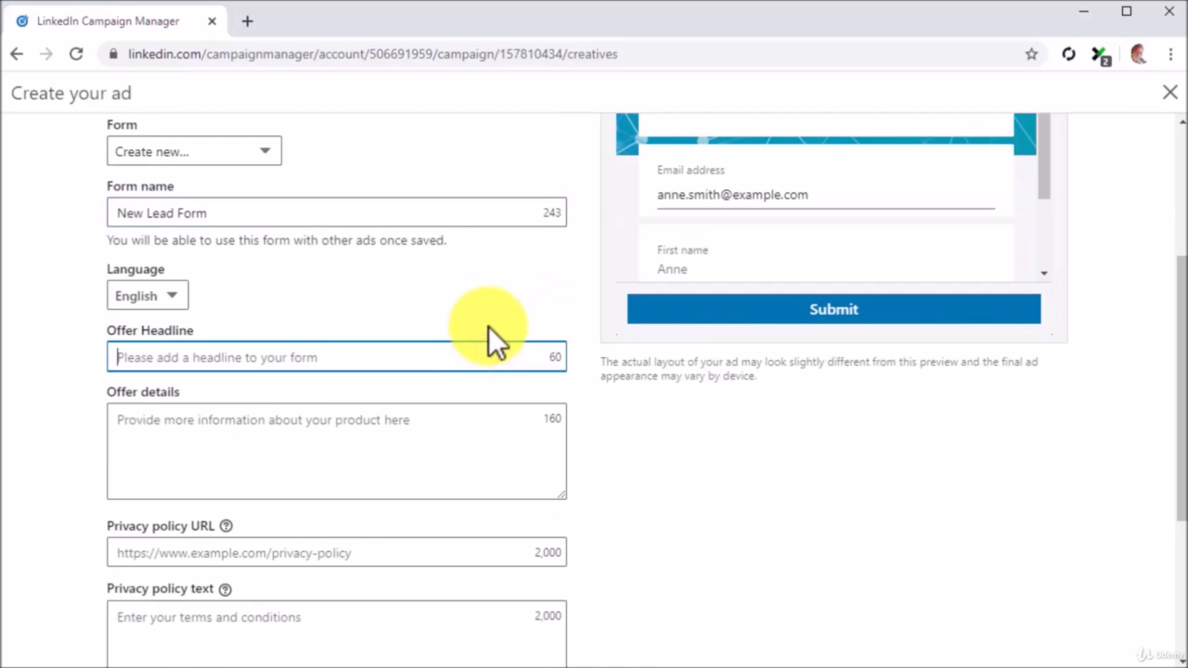
text(Join The DCME 2.0 Community Today)
click(549, 424)
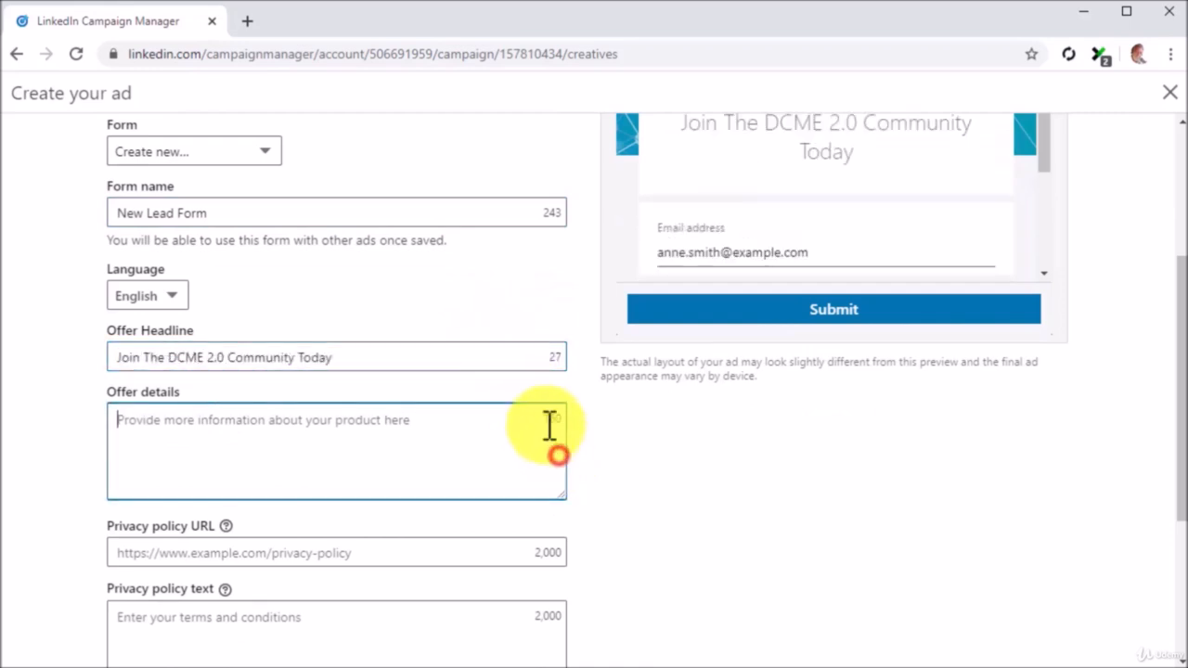
text(Get )
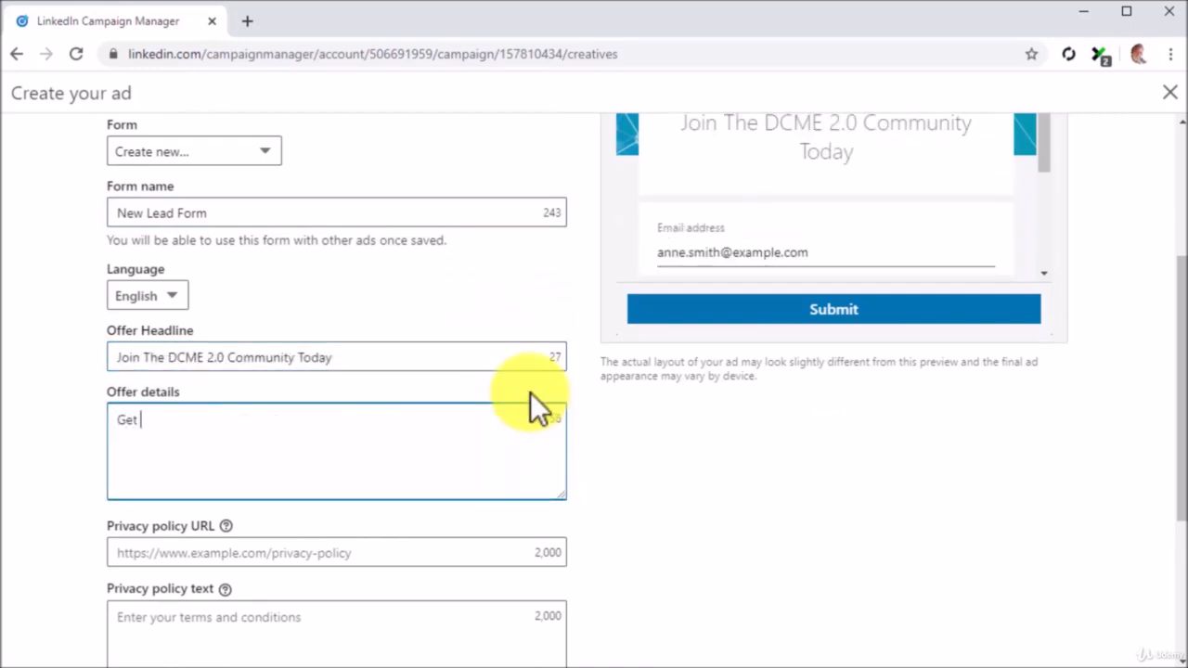
text(insider tips from top sources in the health industry and daily content for free!)
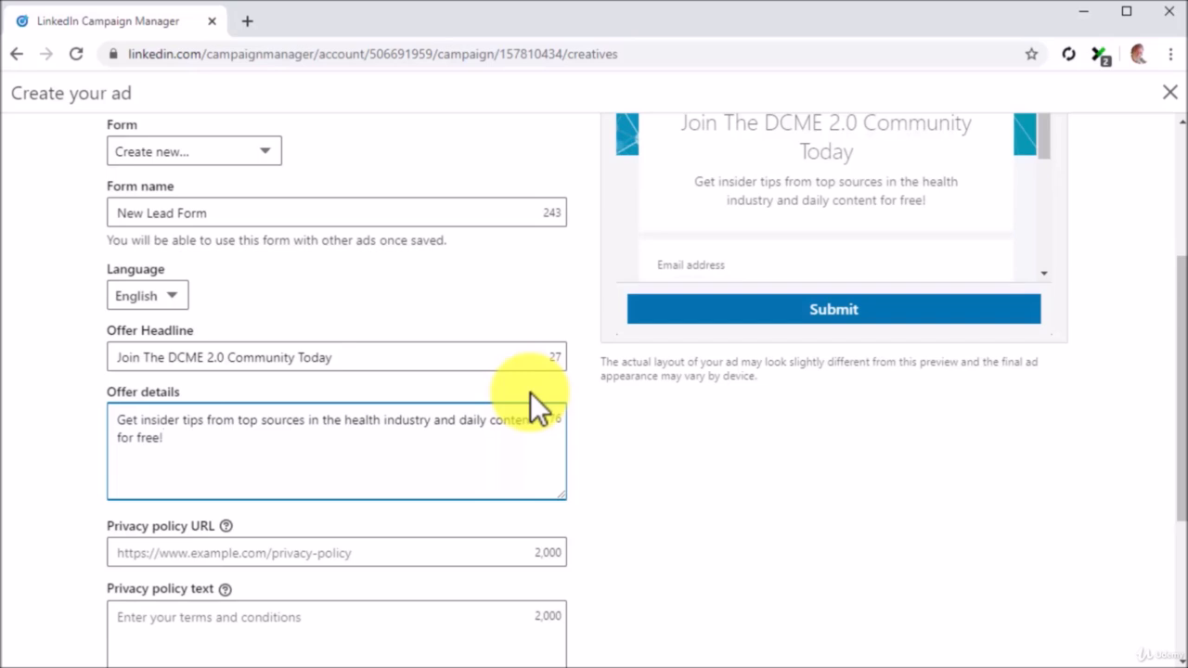
scroll(530, 392, down, 2)
click(517, 372)
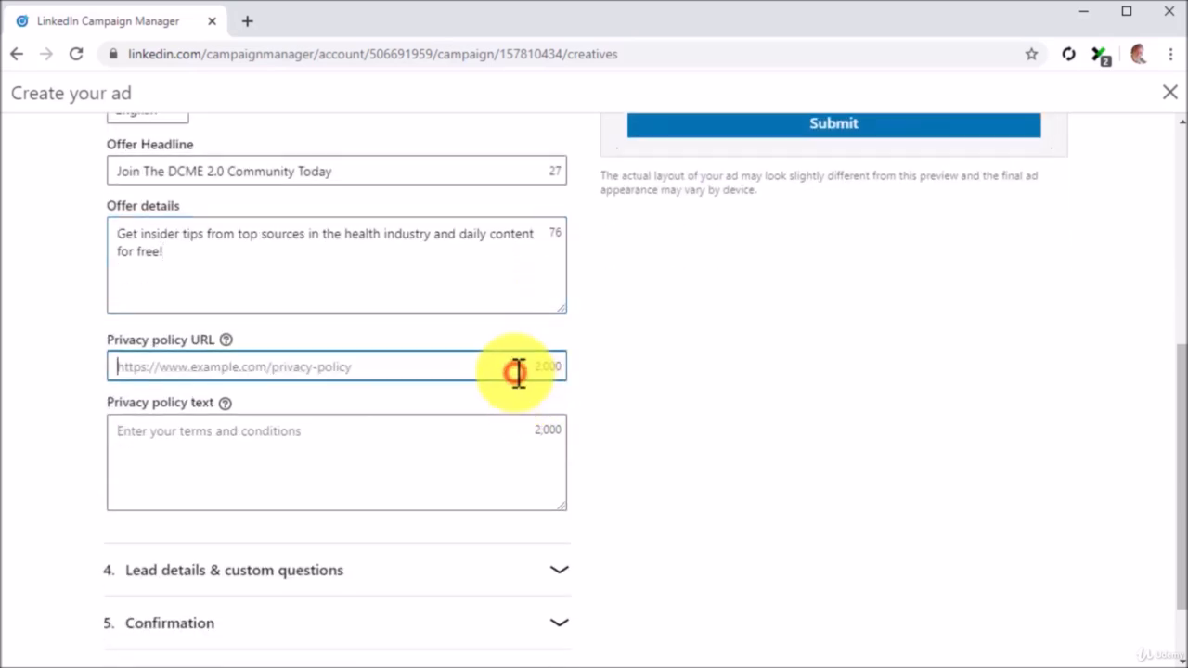
text(http://di)
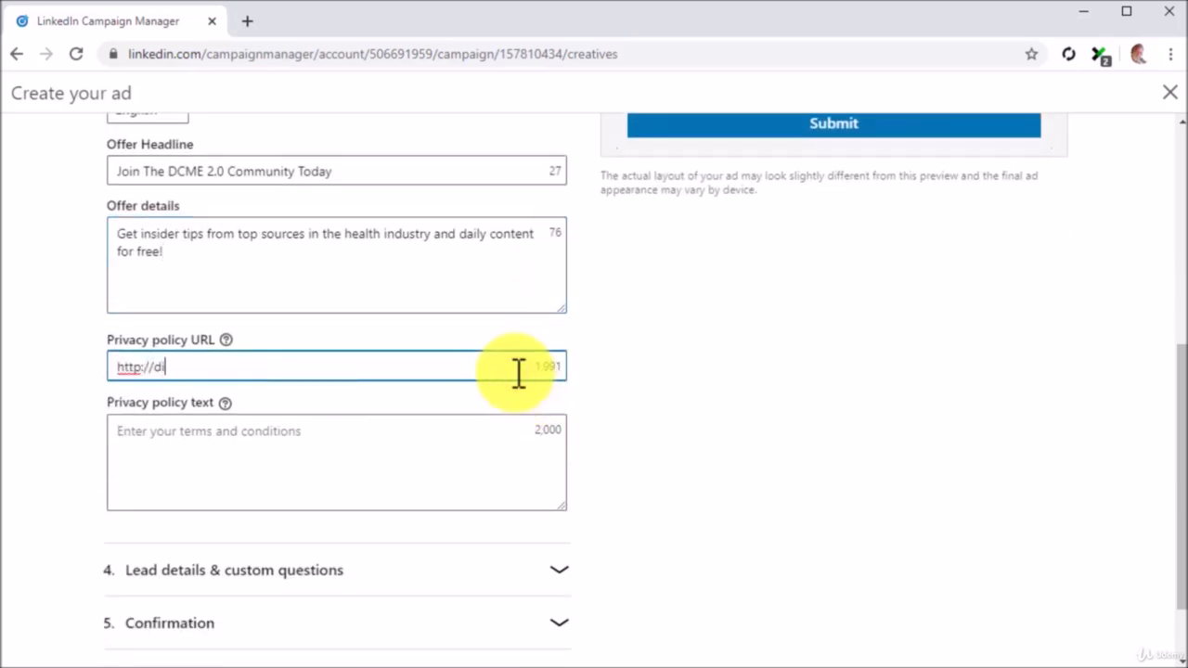
text(abetescaremadeeasy.com/privacy-policy)
scroll(602, 463, down, 1)
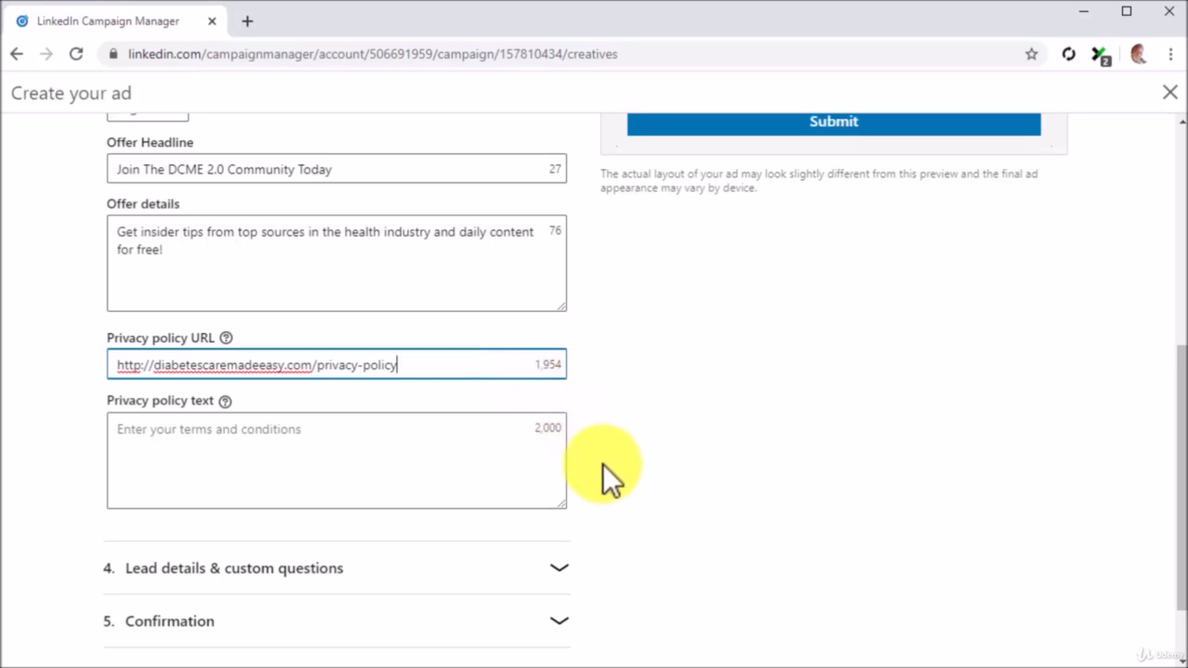
click(566, 483)
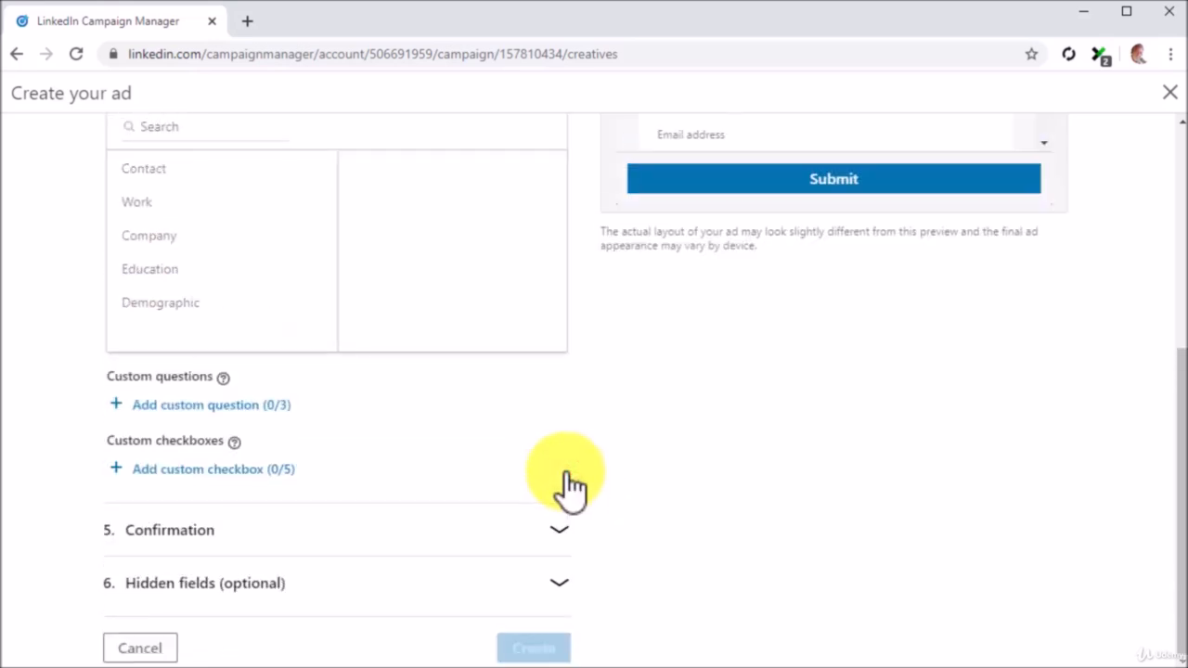
Expand the form's 5. Confirmation section below the lead details.
scroll(568, 480, up, 2)
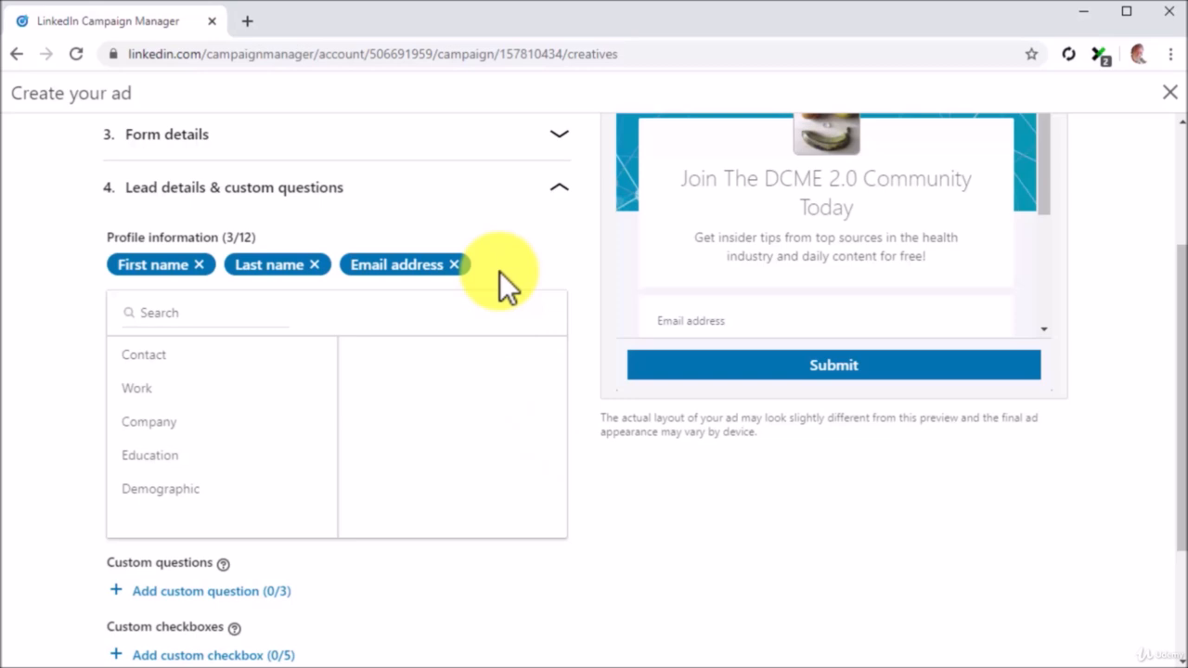
scroll(499, 271, down, 1)
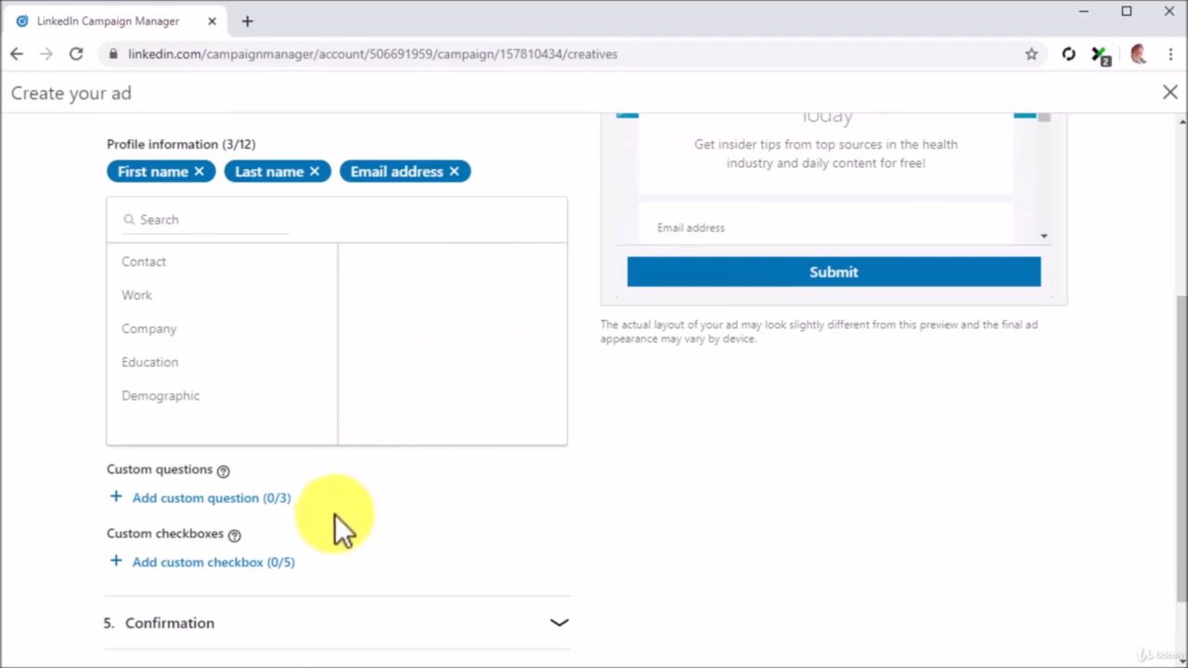
scroll(329, 522, down, 1)
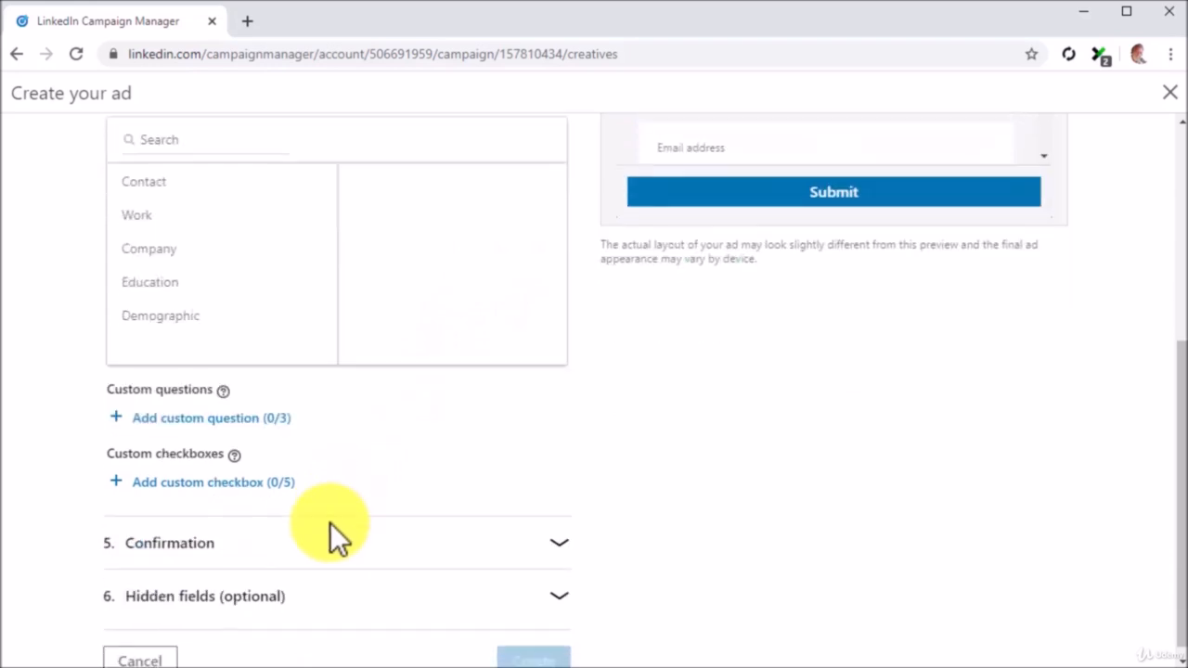
click(487, 534)
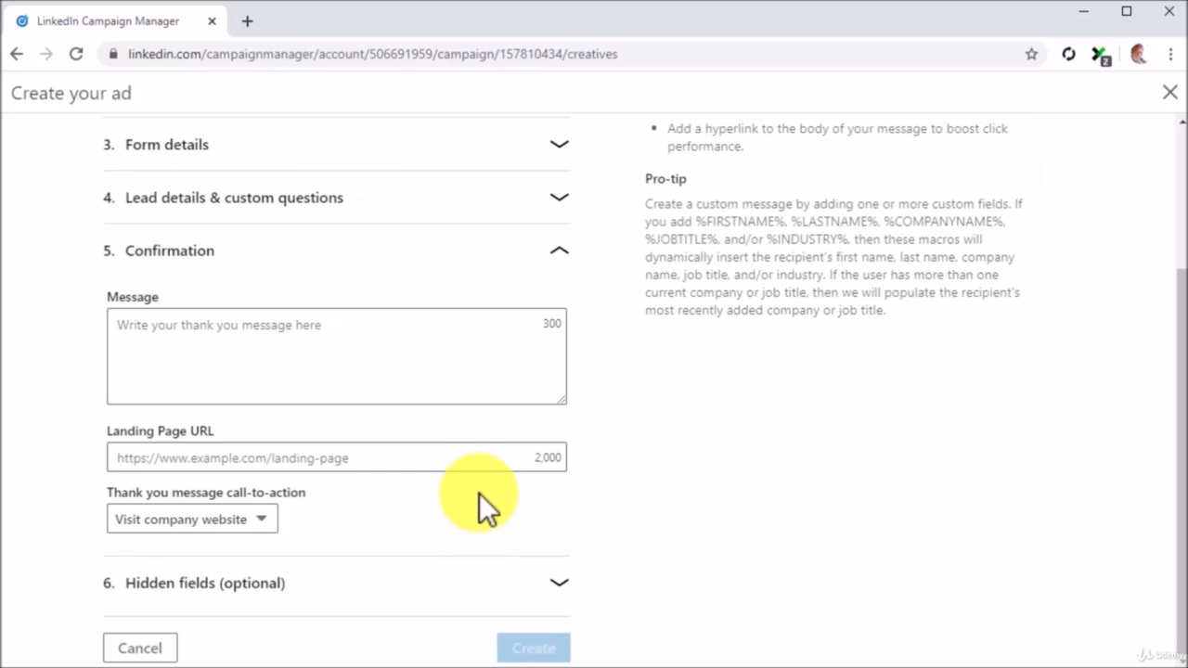
click(441, 366)
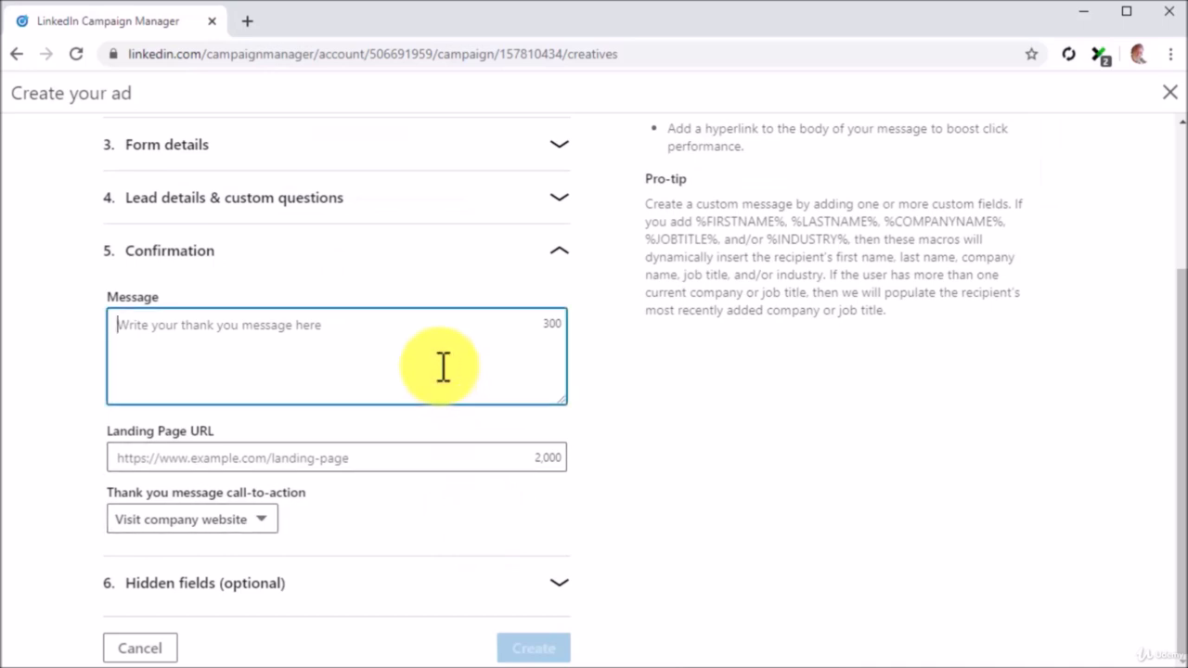
text(Thanks for joining the DCME community!)
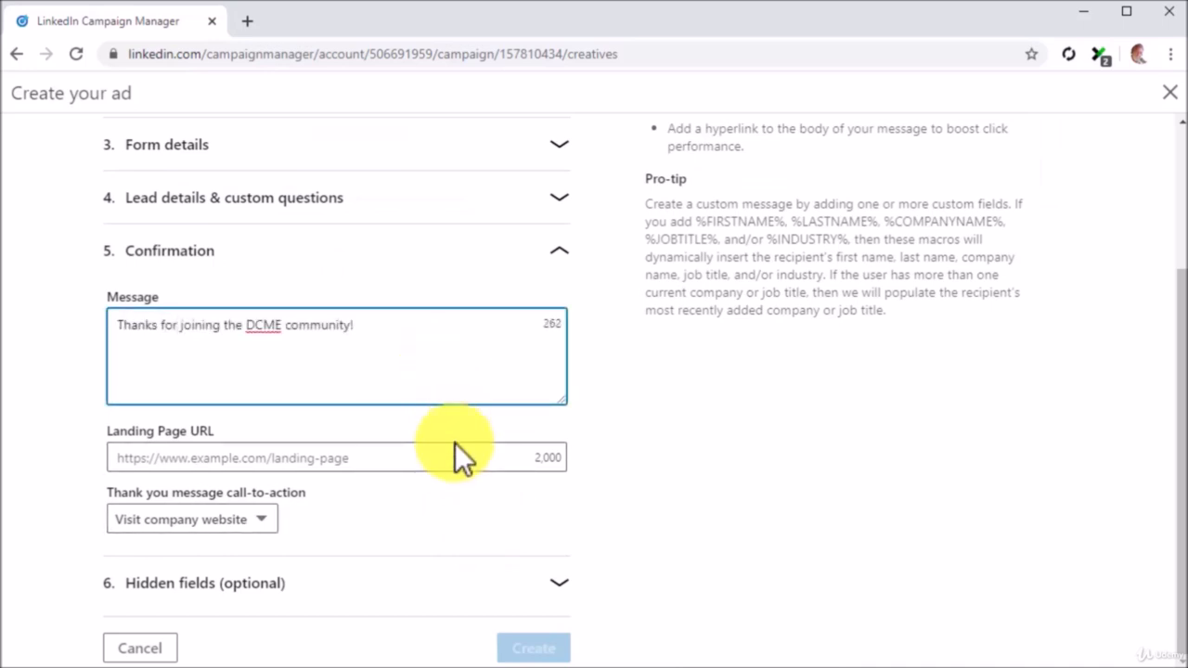
click(455, 443)
text(h)
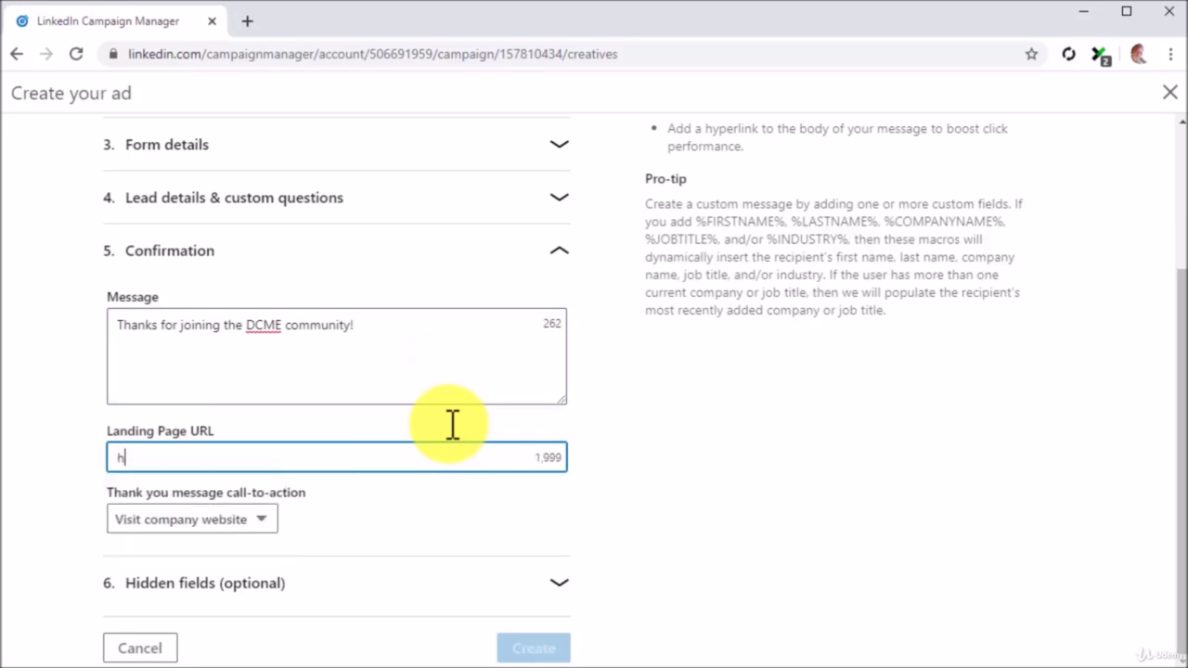
text(ttp://diabetescaremadeeasy.com)
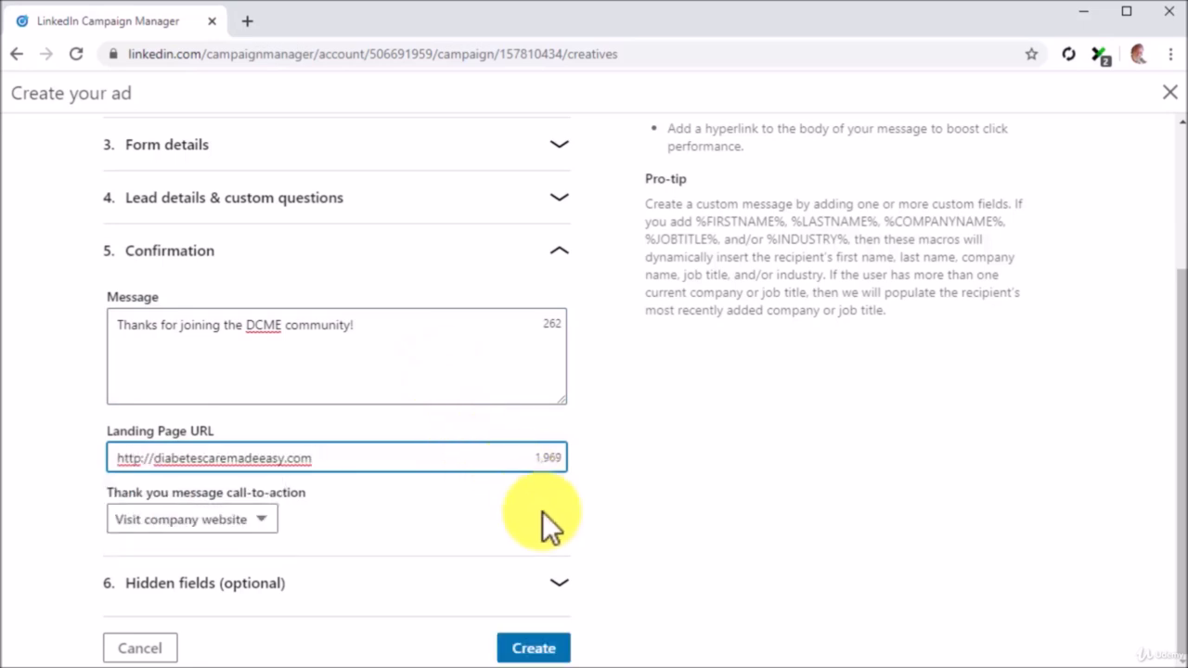
click(534, 646)
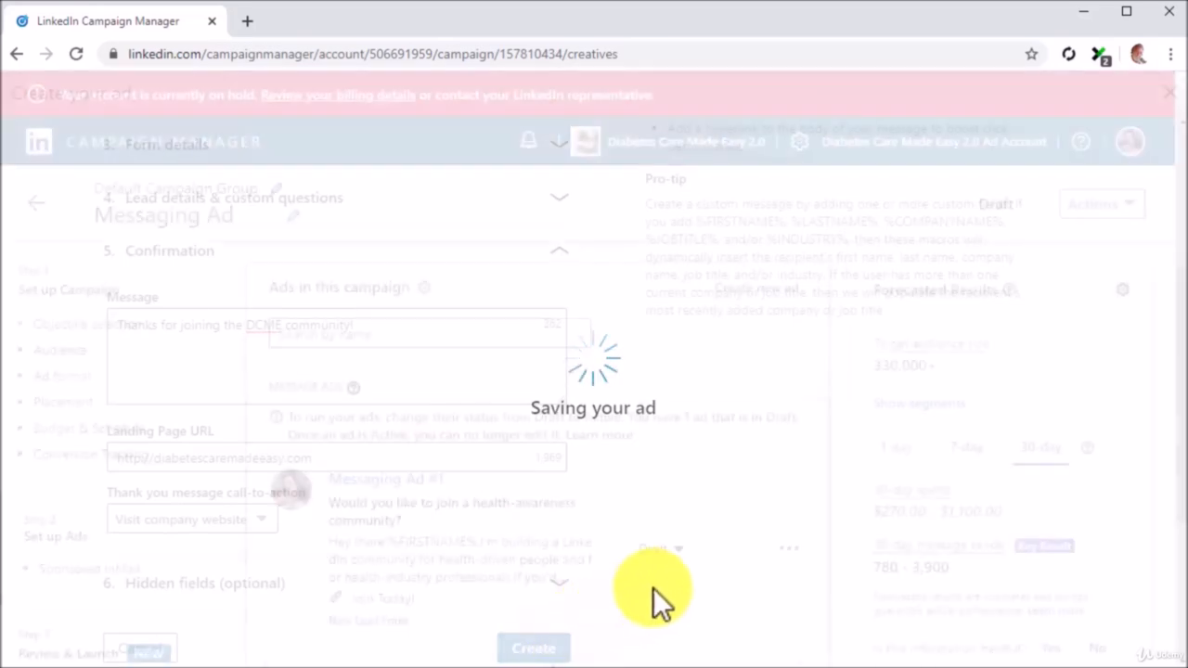
Advance to Review & Launch and review the summary: Canada, Australia, United States, $30.00 daily budget, draft ad.
scroll(653, 587, down, 2)
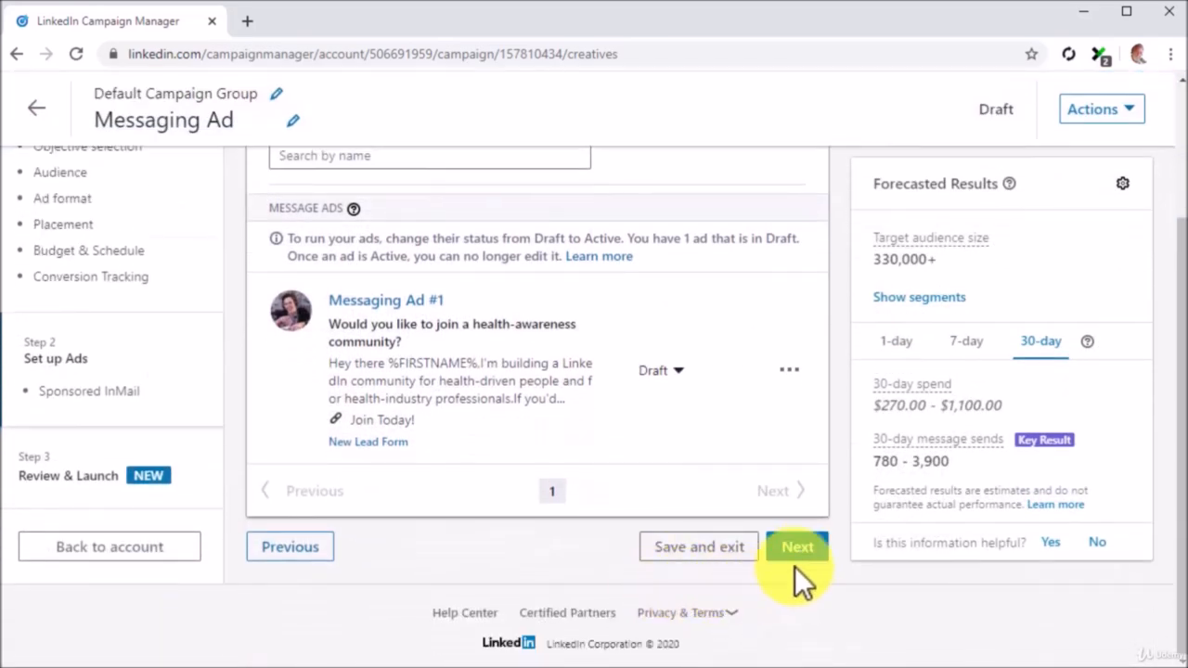
click(798, 557)
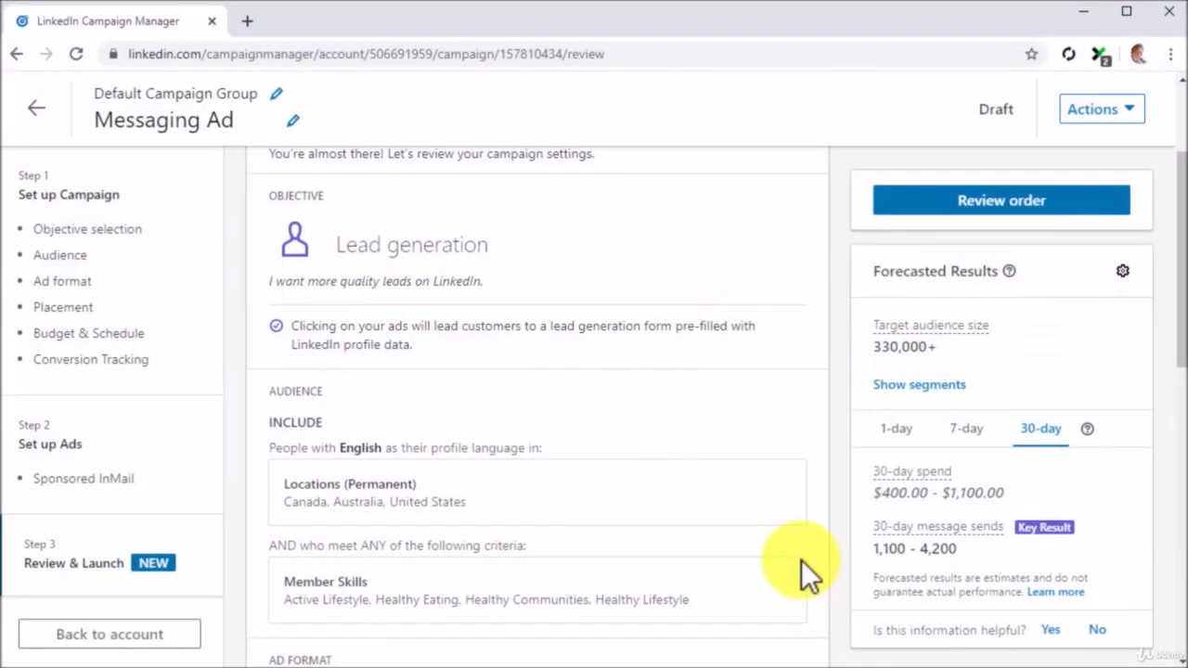
scroll(801, 560, down, 3)
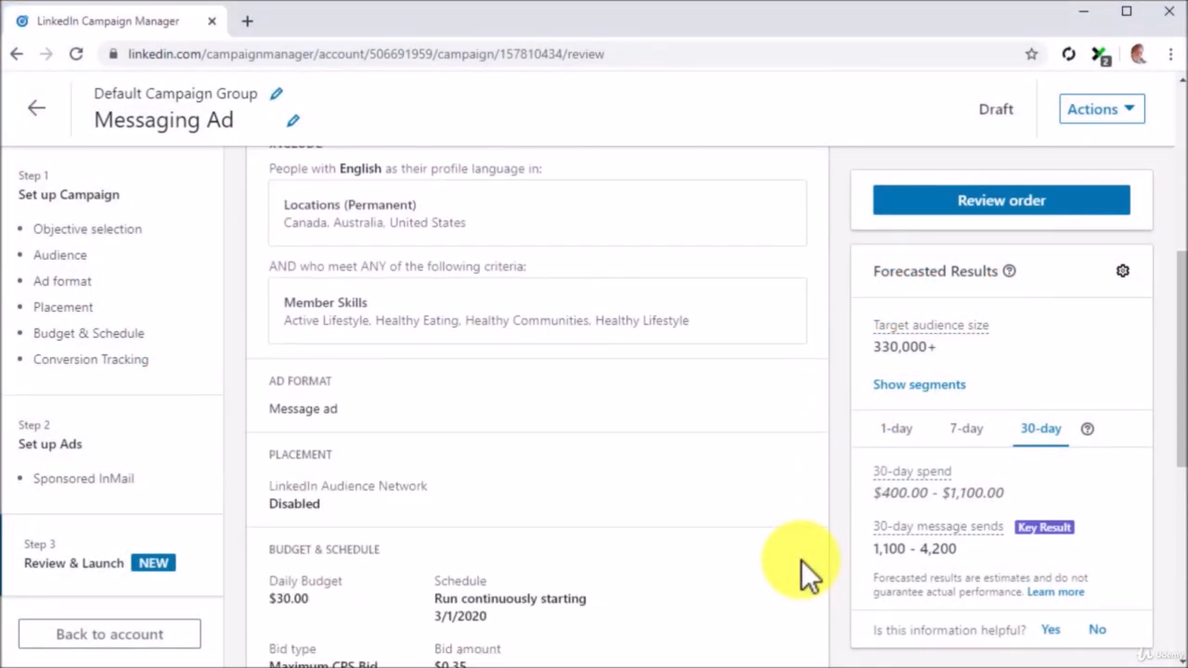
scroll(801, 559, down, 1)
scroll(801, 560, down, 4)
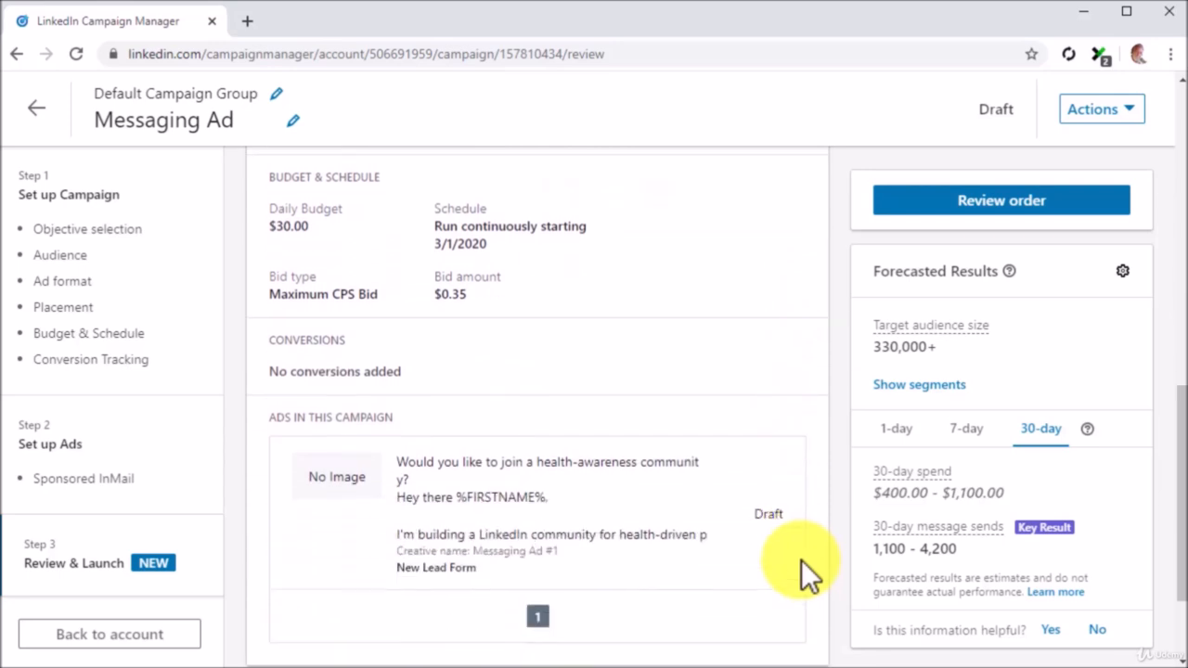